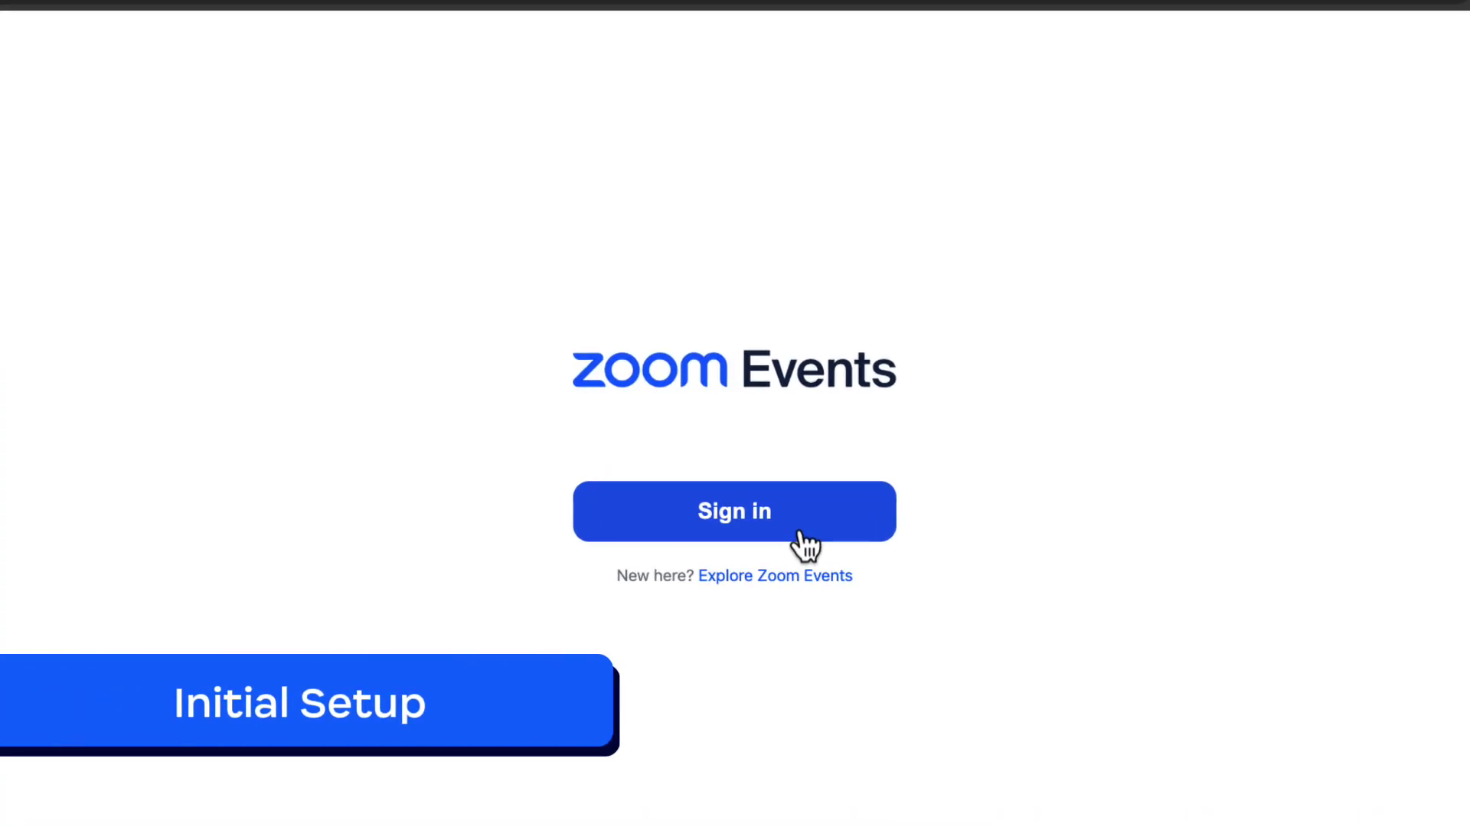
# Sign in to Zoom Events and choose Create event from the events dashboard.
pyautogui.click(798, 532)
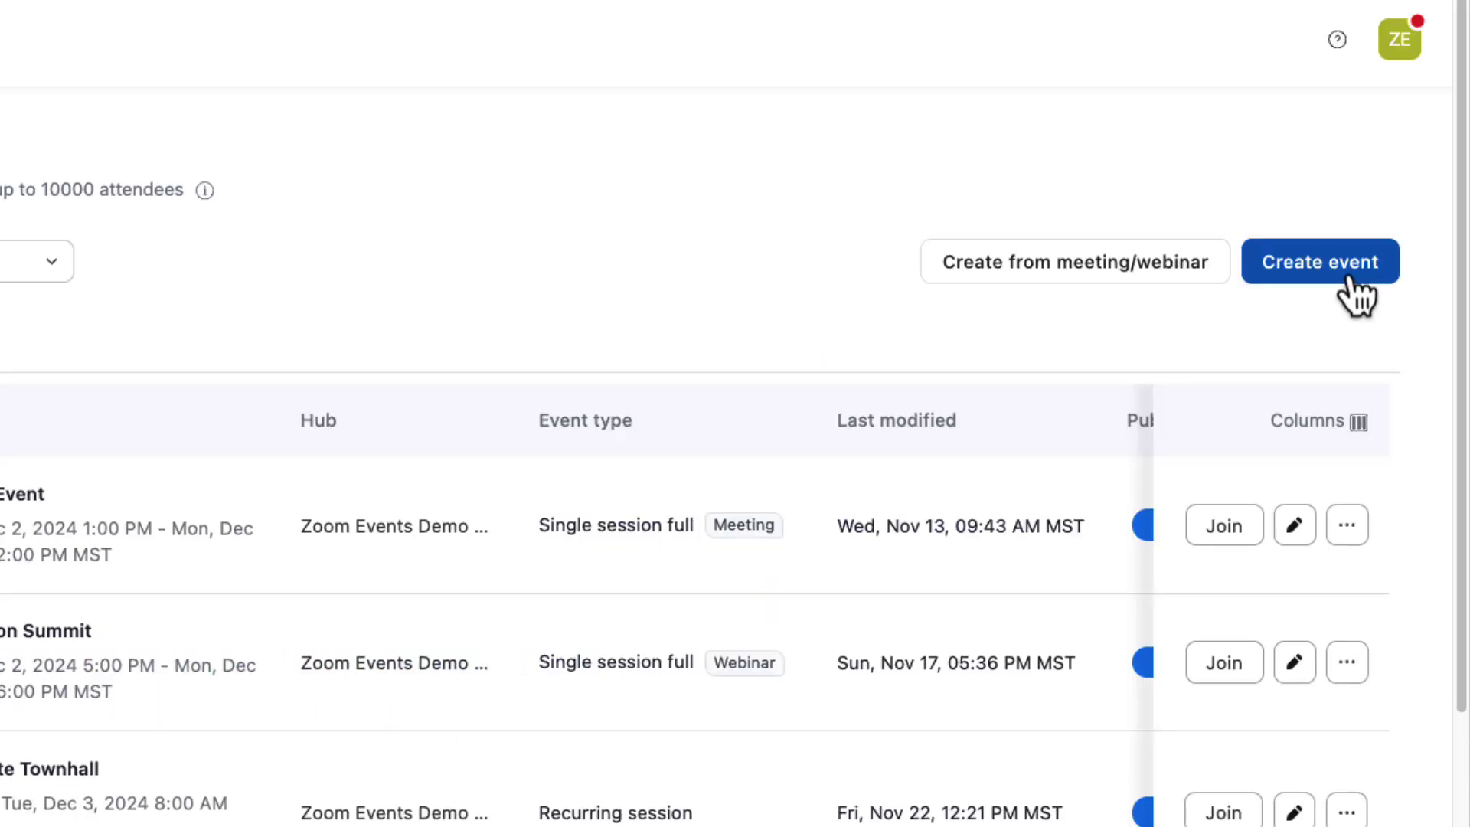
pyautogui.click(1351, 282)
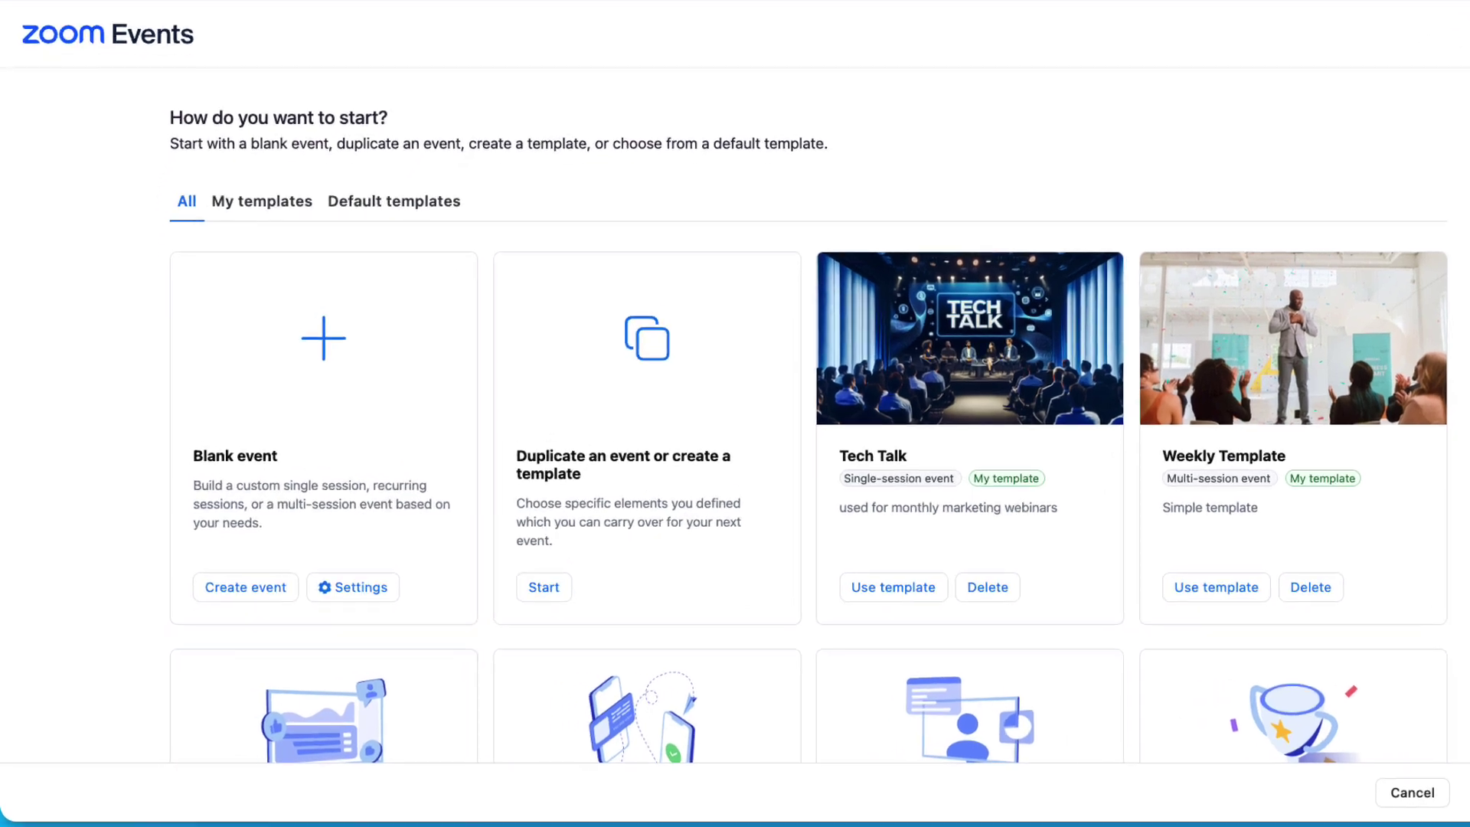
# Start a Blank event and review its Event type and Event configuration sections.
pyautogui.click(275, 573)
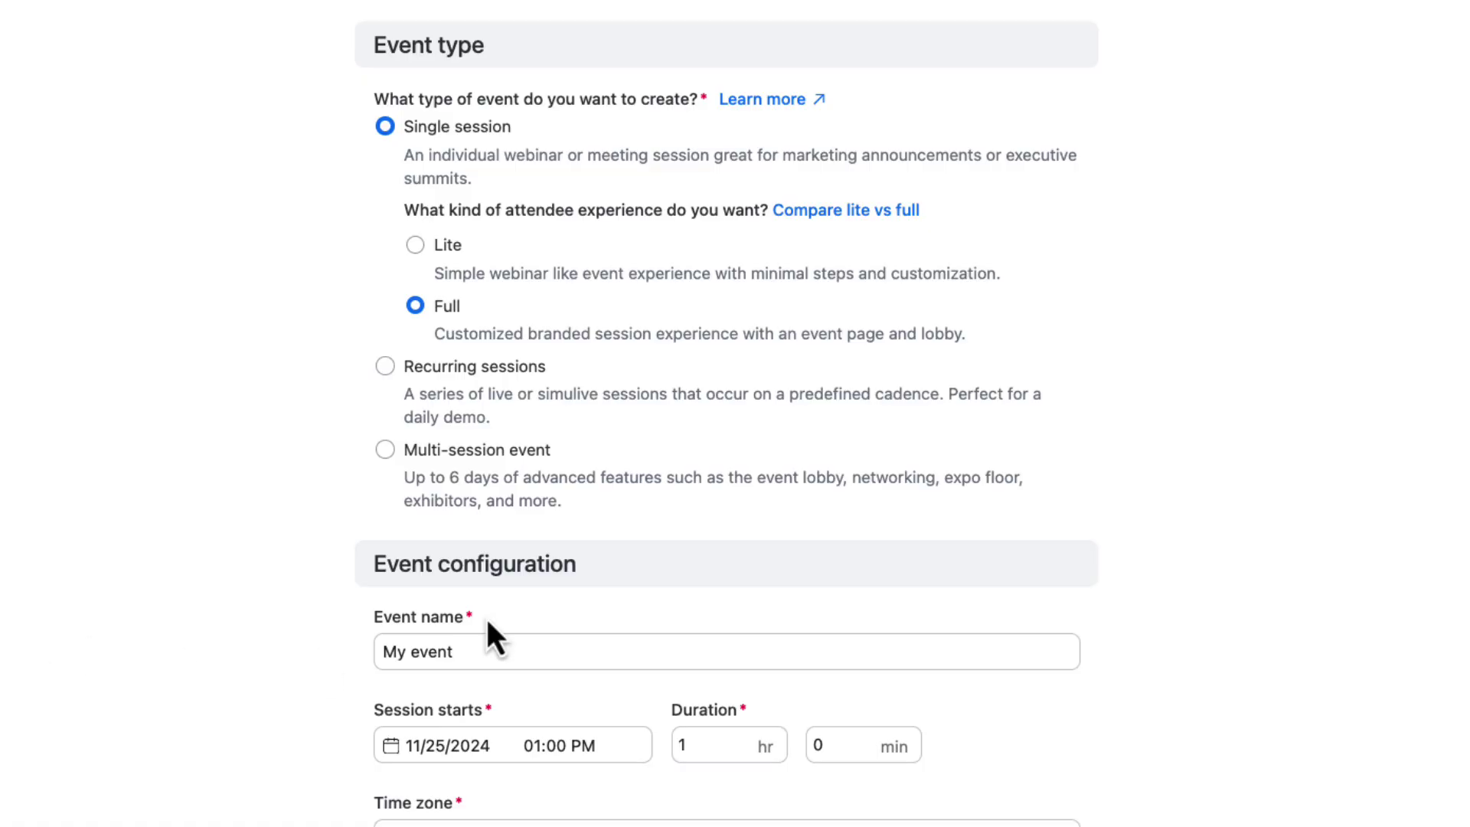
pyautogui.scroll(-6, 1127, 534)
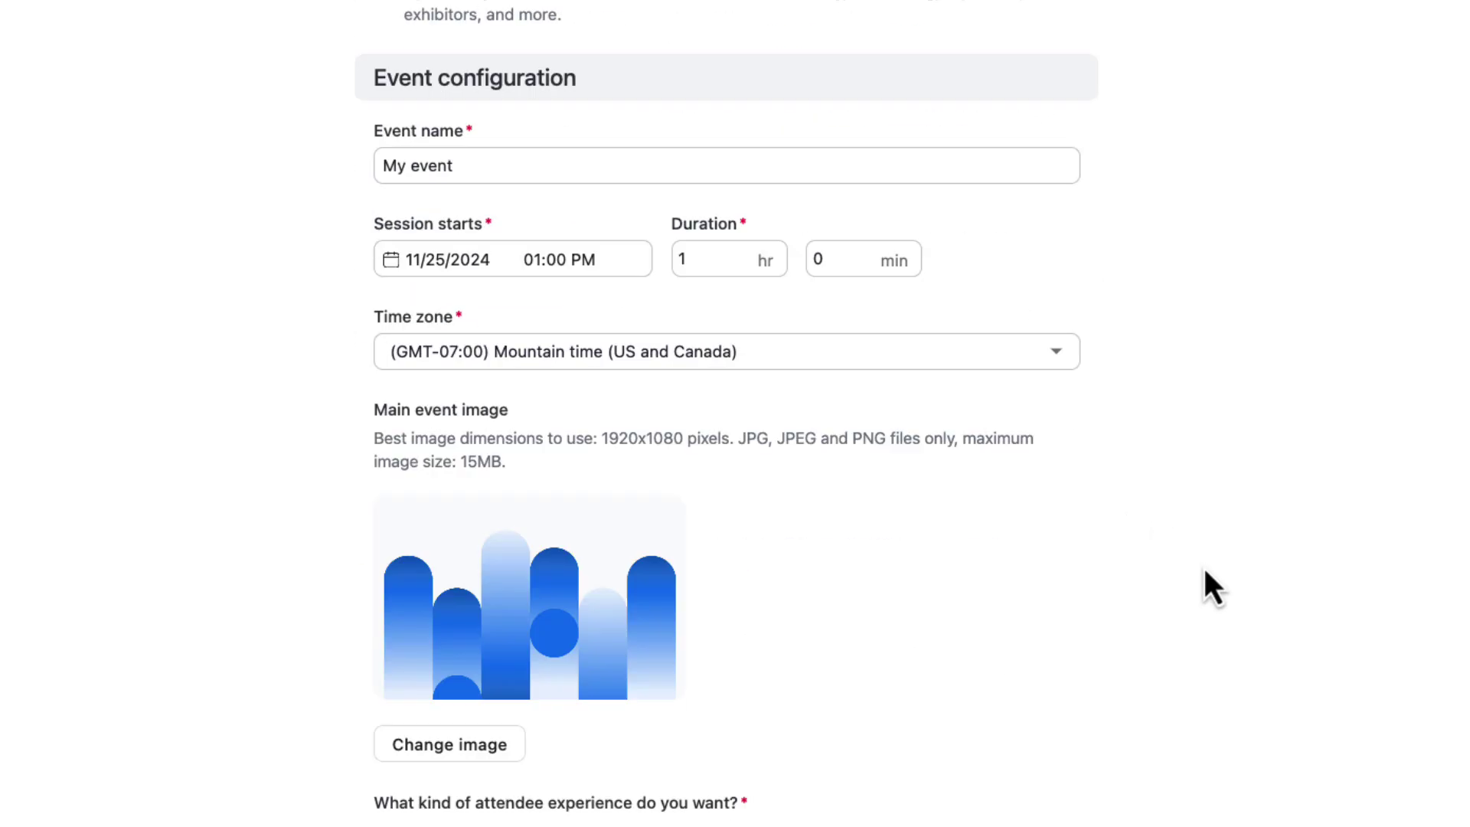
pyautogui.scroll(-1, 1204, 570)
pyautogui.scroll(-10, 1252, 579)
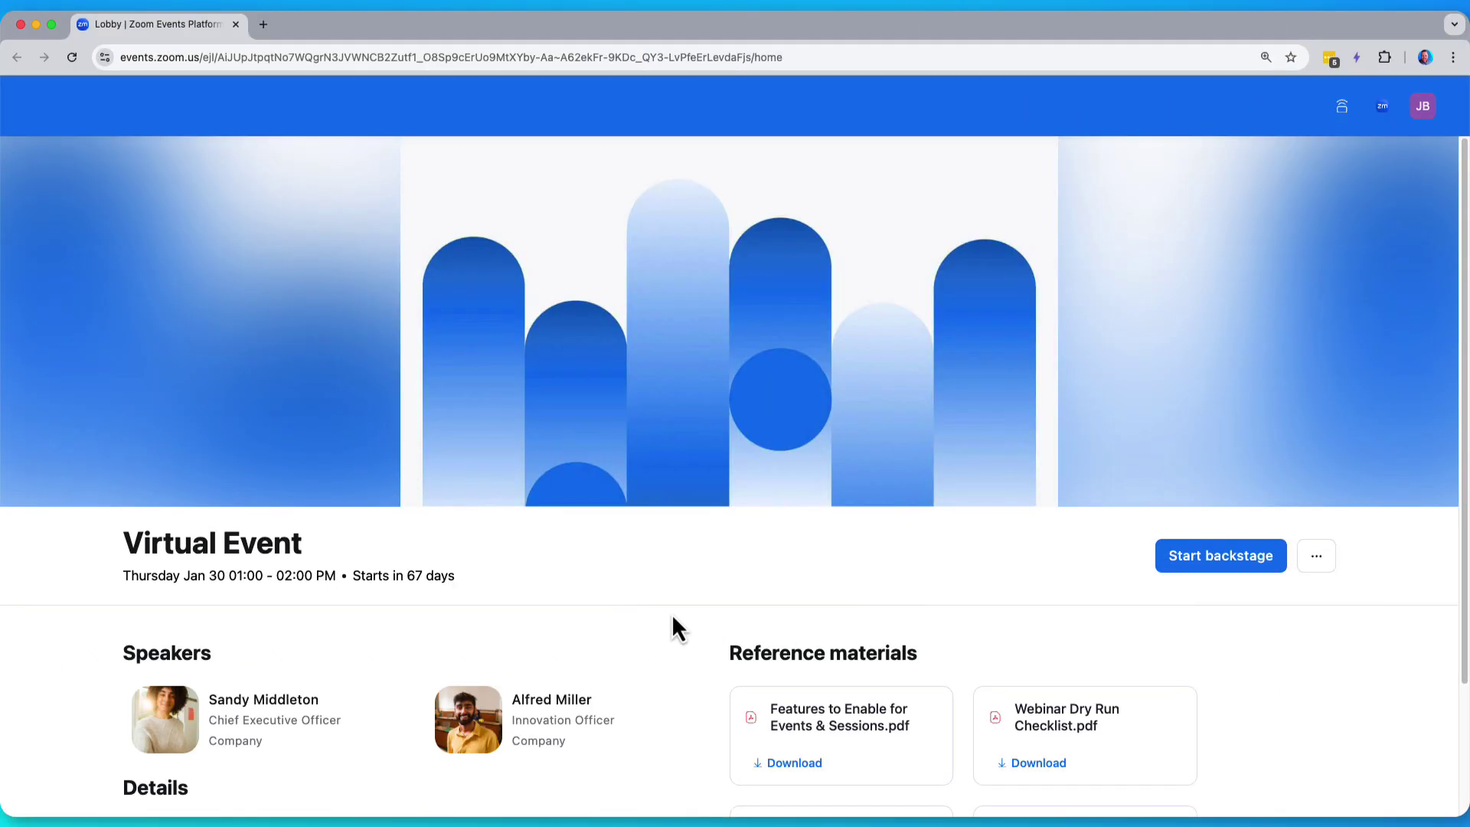
# View the sample lobby's first speaker profile, then play and pause the past event recording.
pyautogui.scroll(-3, 699, 623)
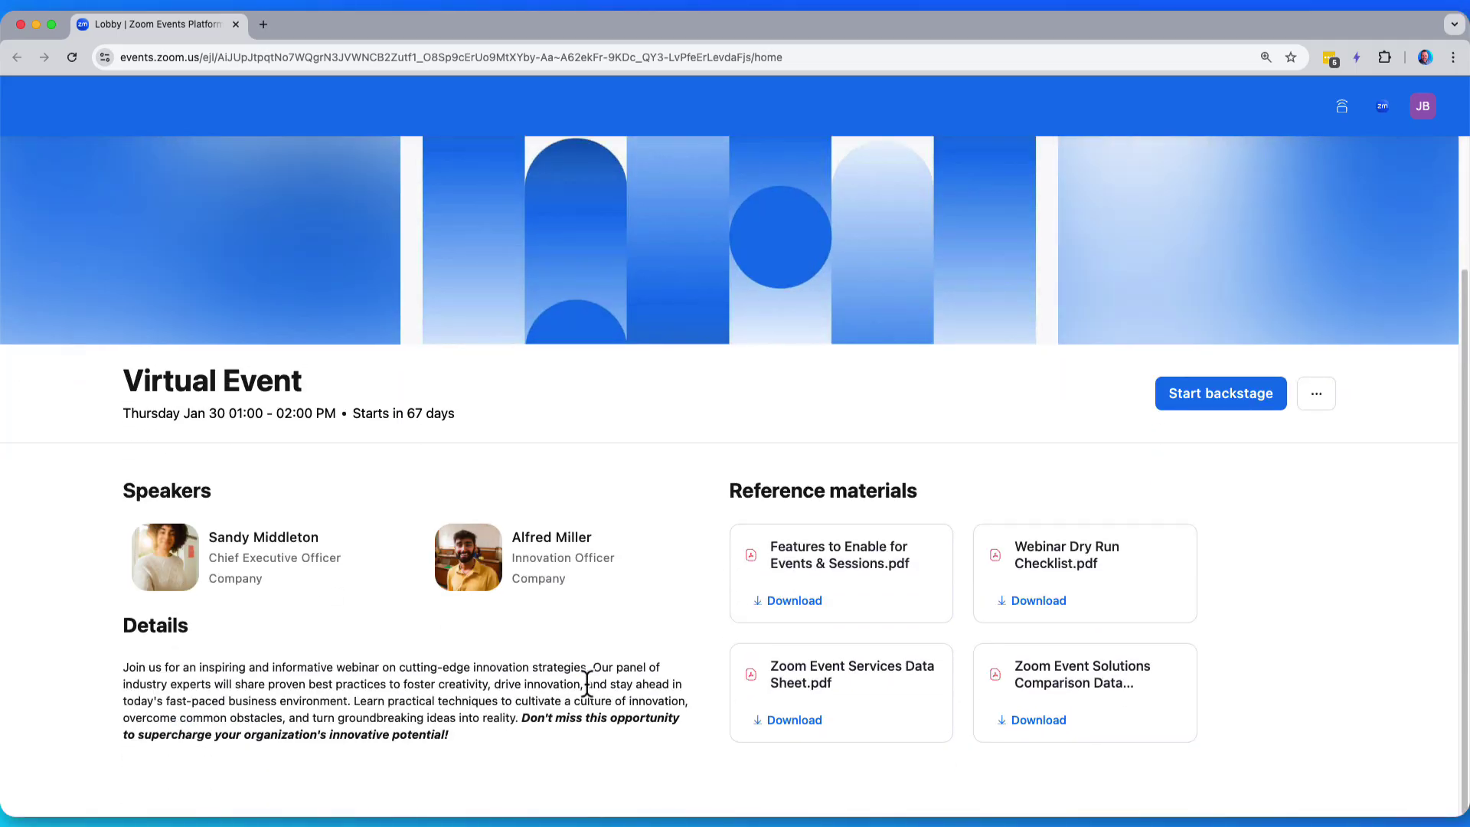
pyautogui.click(156, 579)
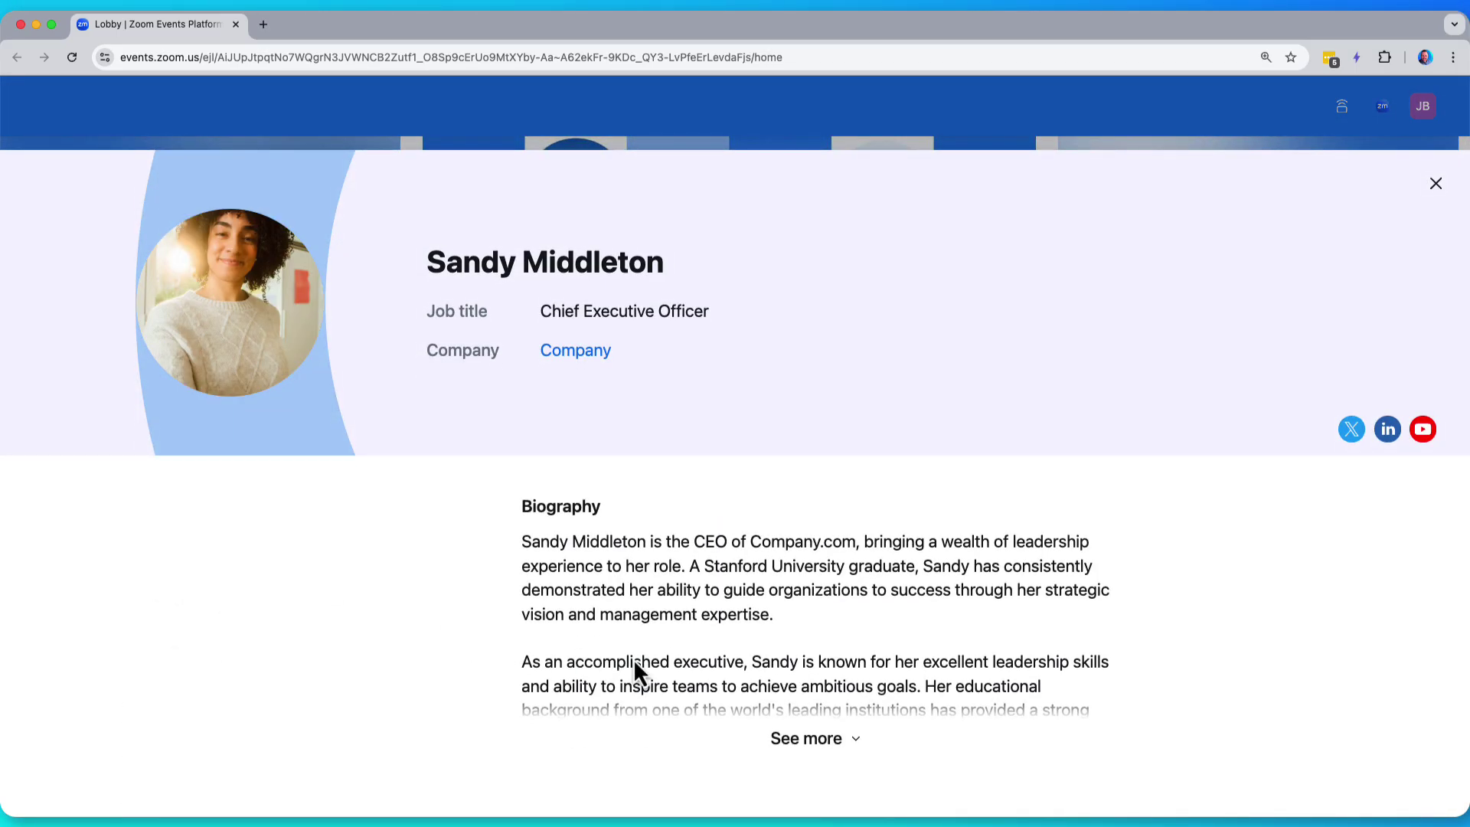
pyautogui.click(1432, 182)
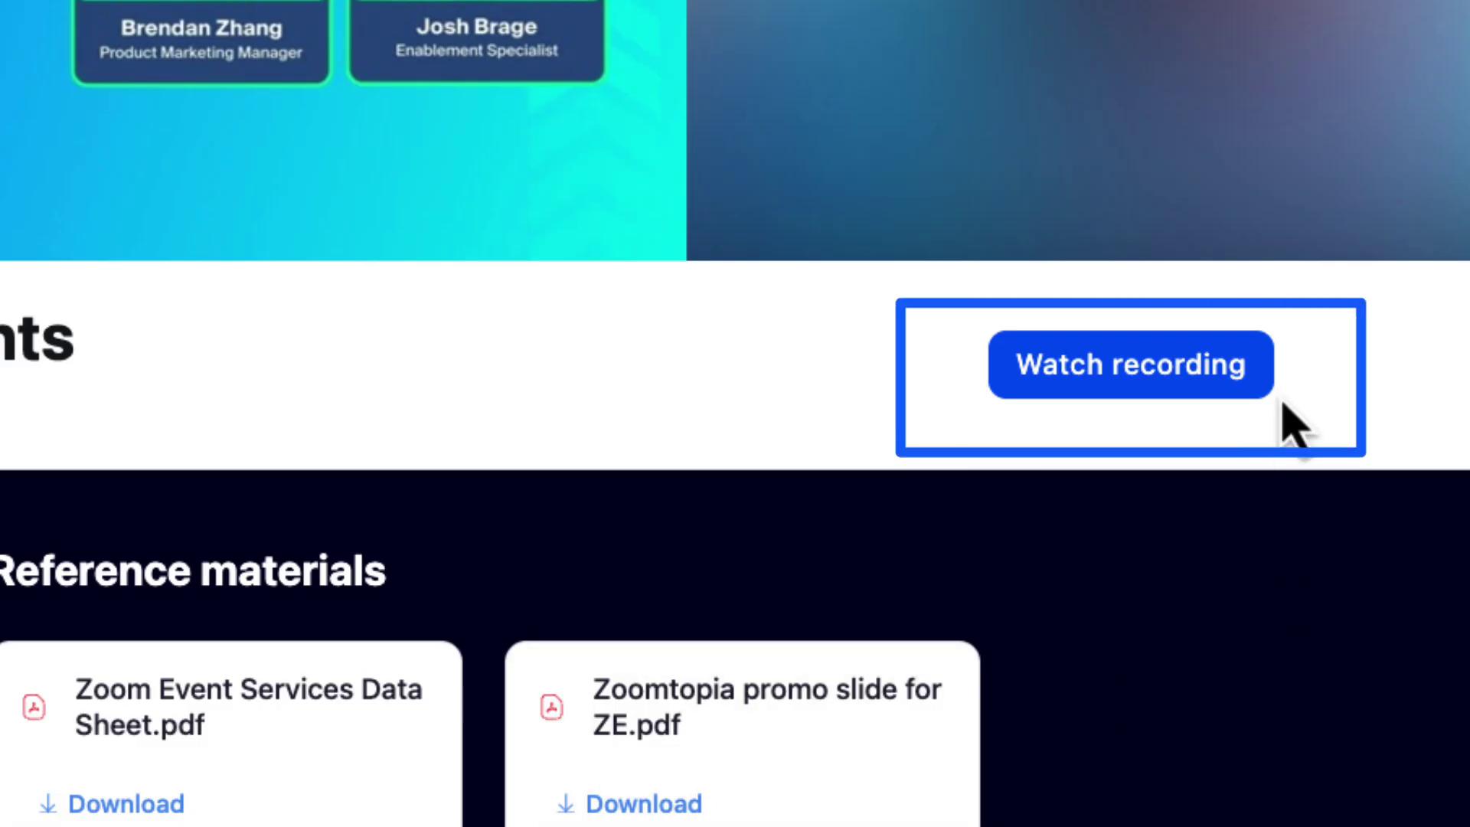
pyautogui.click(1119, 383)
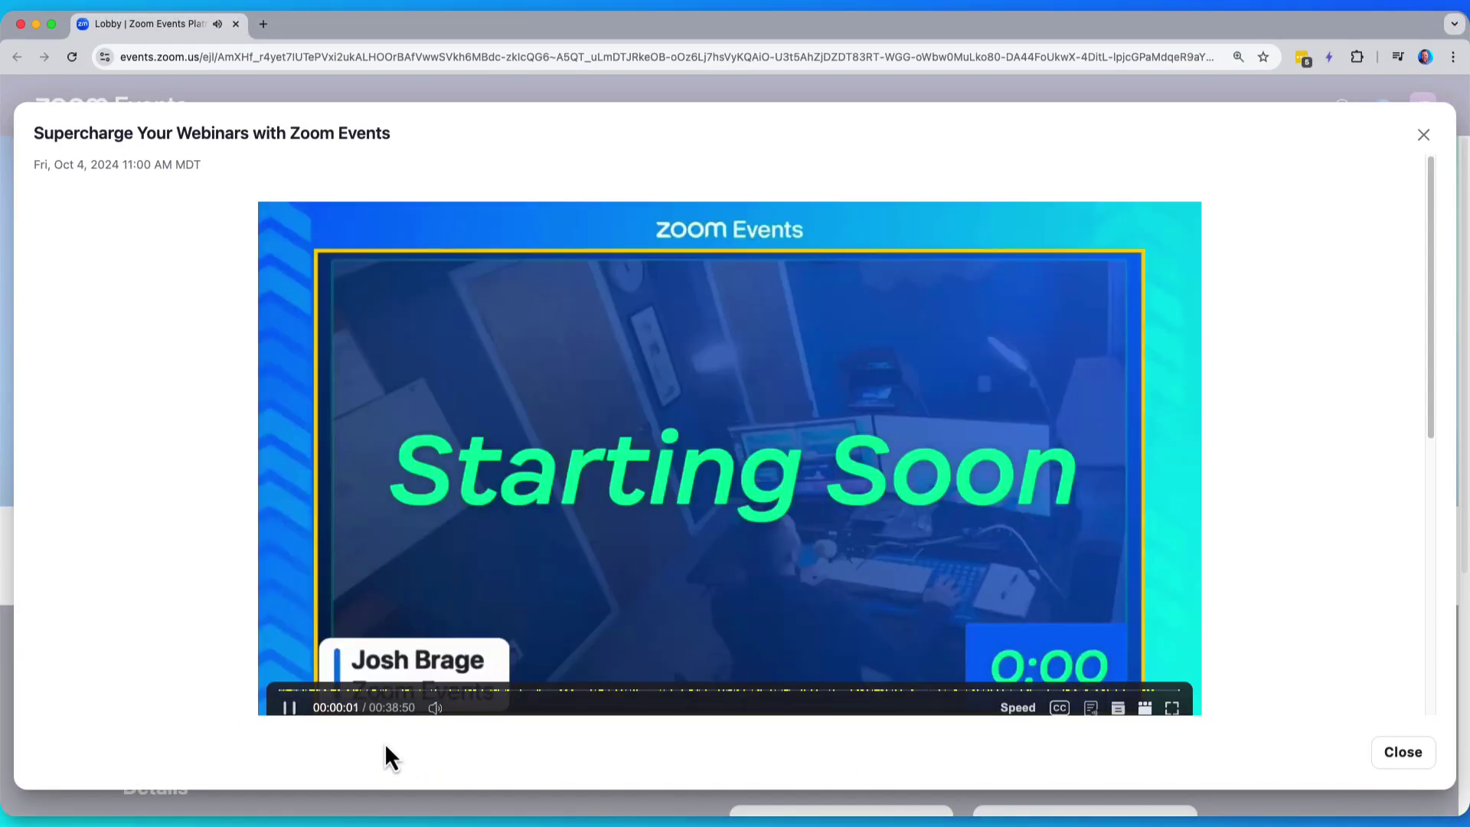
pyautogui.click(290, 709)
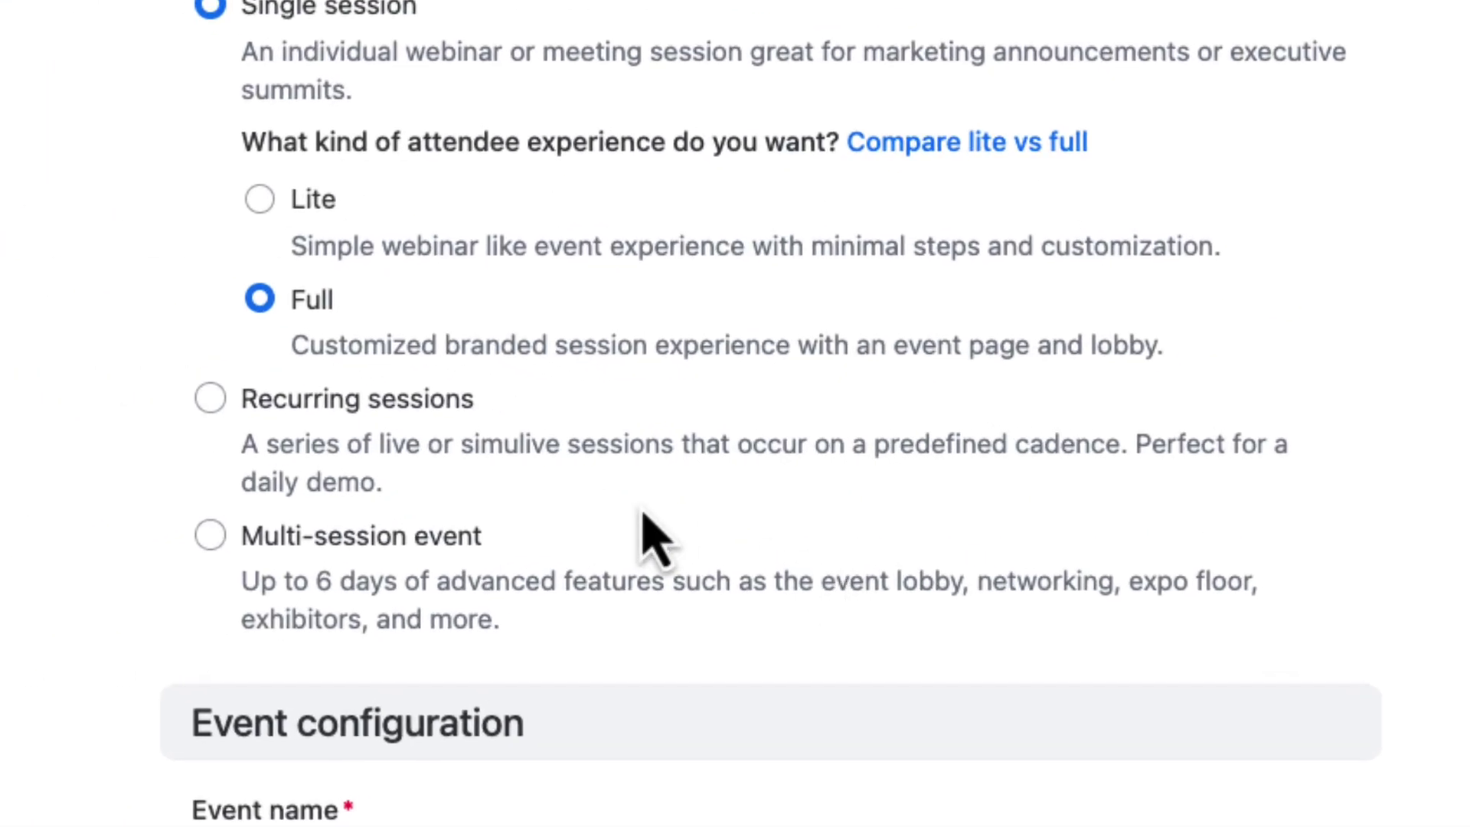
# Choose Recurring sessions and scroll through the Corporate Townhall example lobby.
pyautogui.click(408, 403)
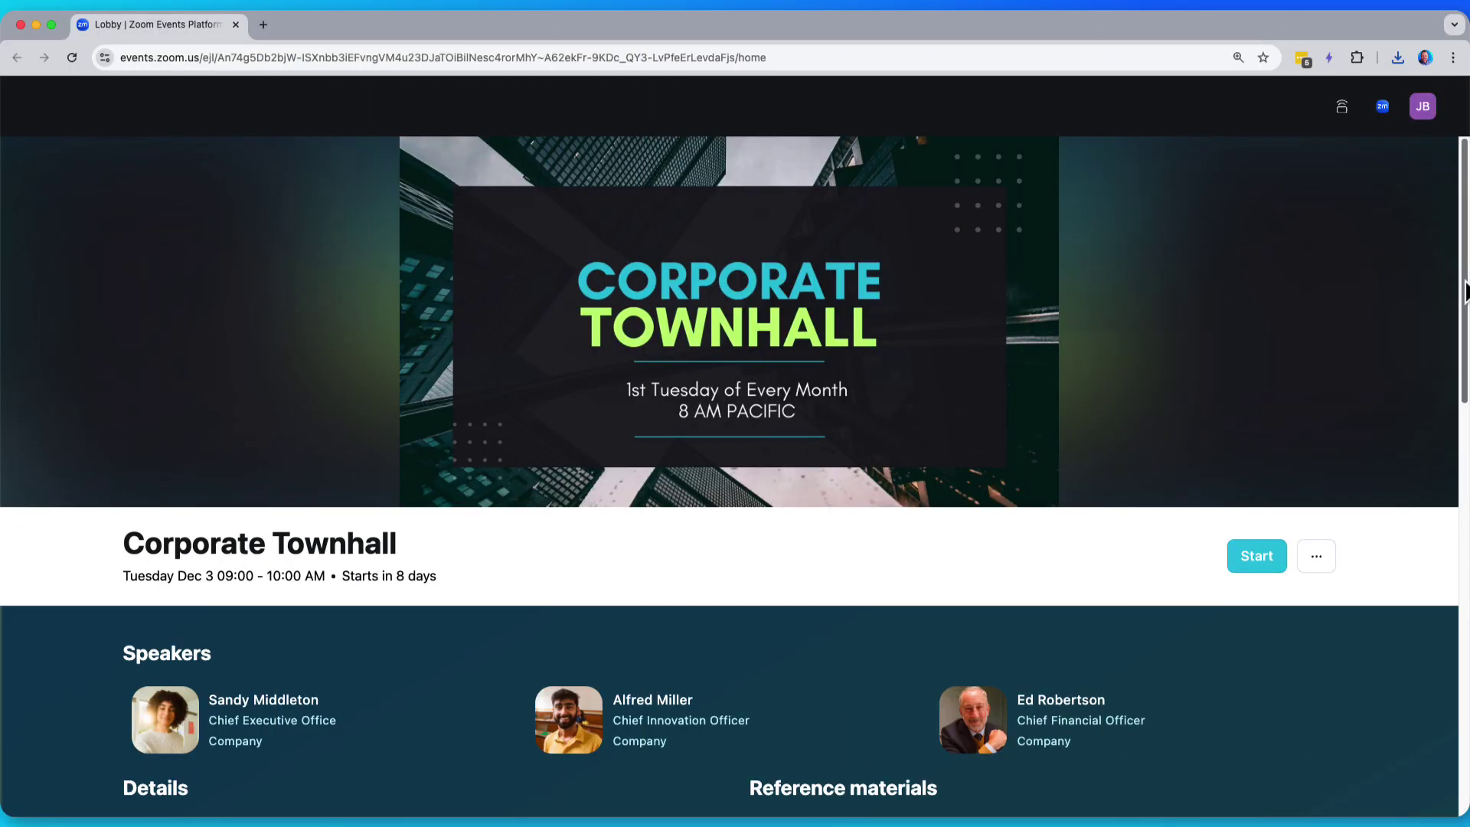
pyautogui.moveTo(1464, 291); pyautogui.dragTo(1464, 613)
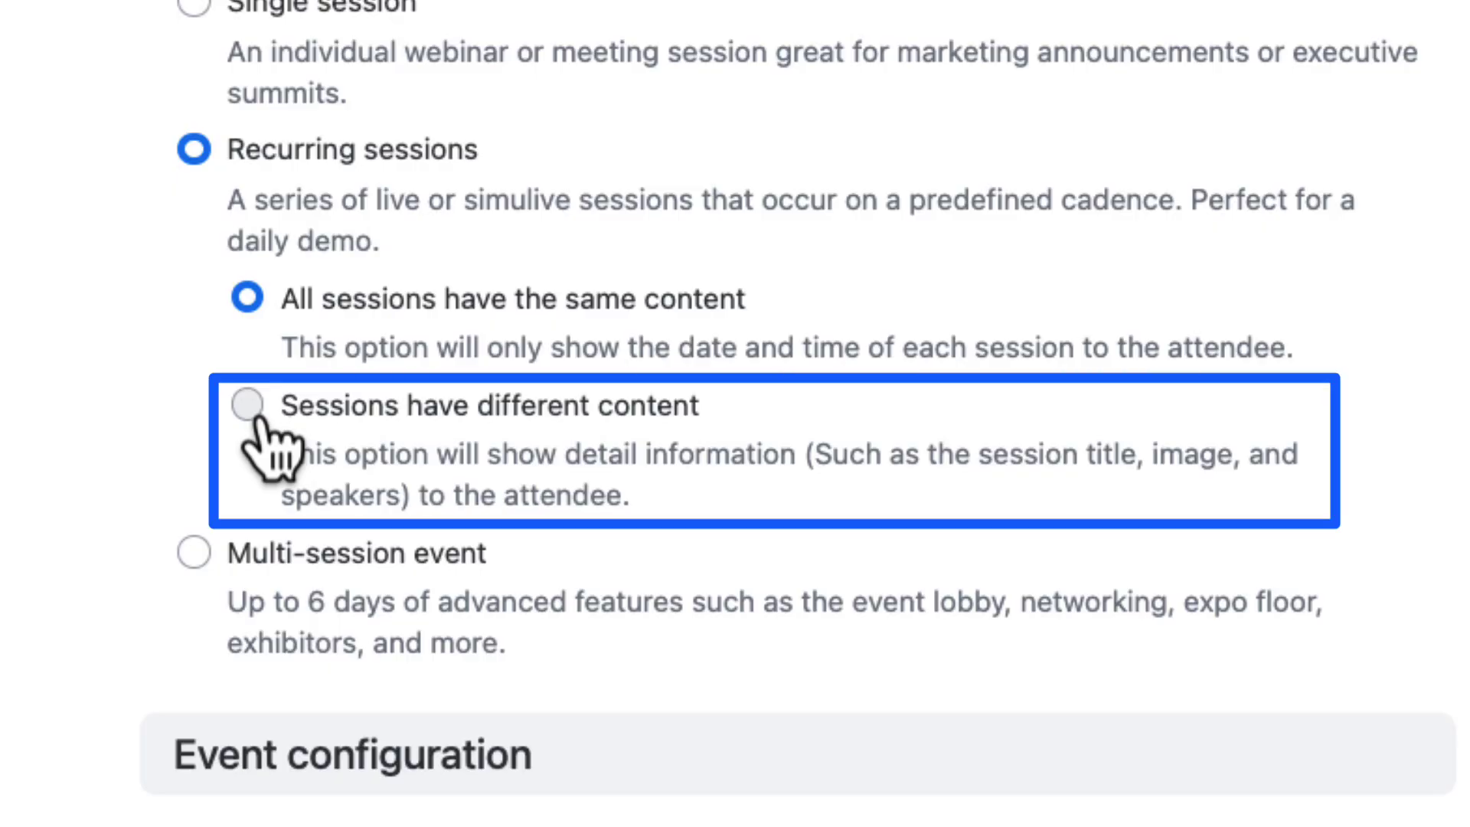
# Pick 'Sessions have different content' and read the Foundations of Effective Leadership session's full description.
pyautogui.click(258, 418)
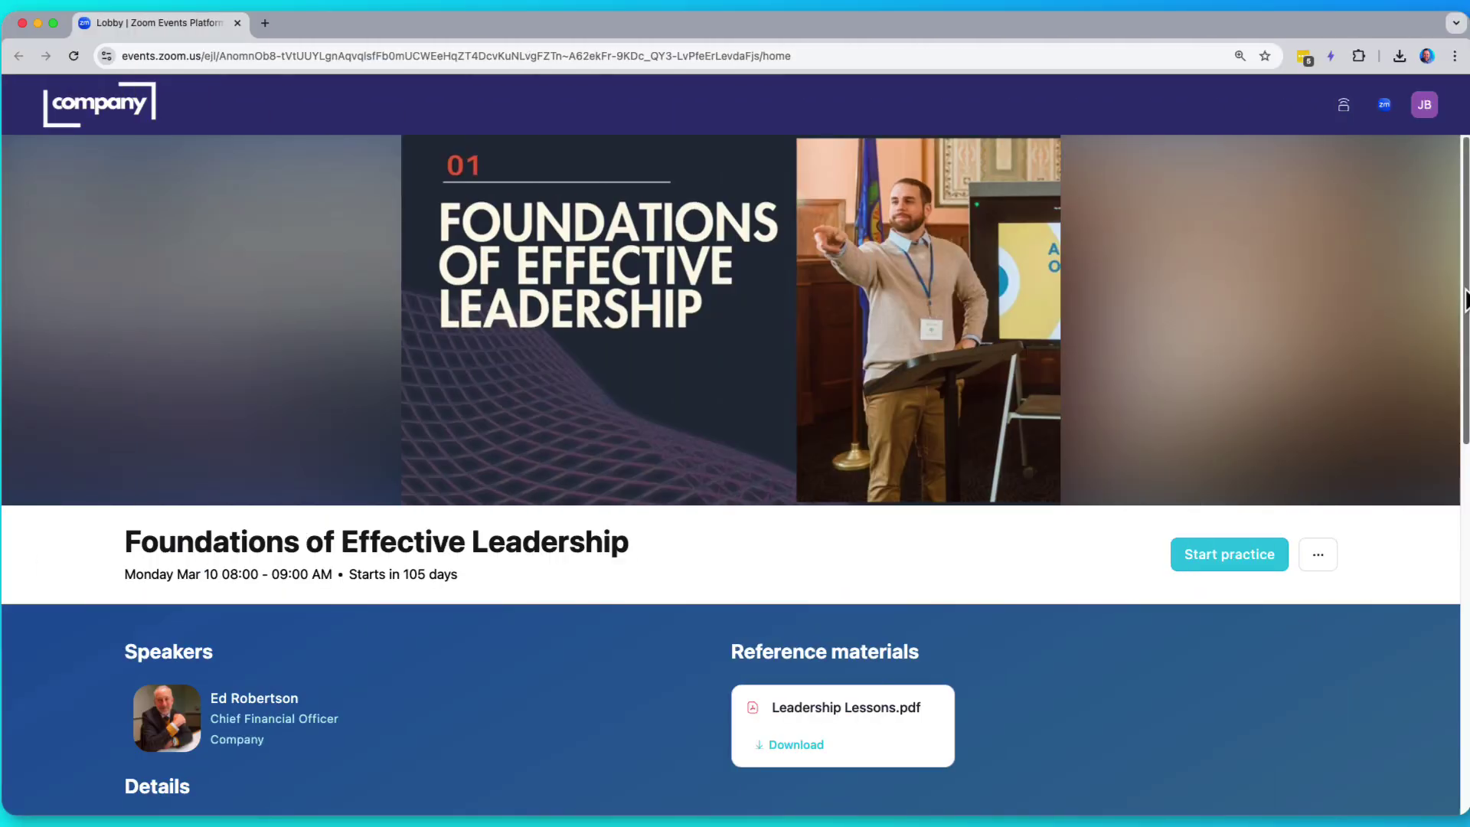
pyautogui.scroll(-5, 1465, 299)
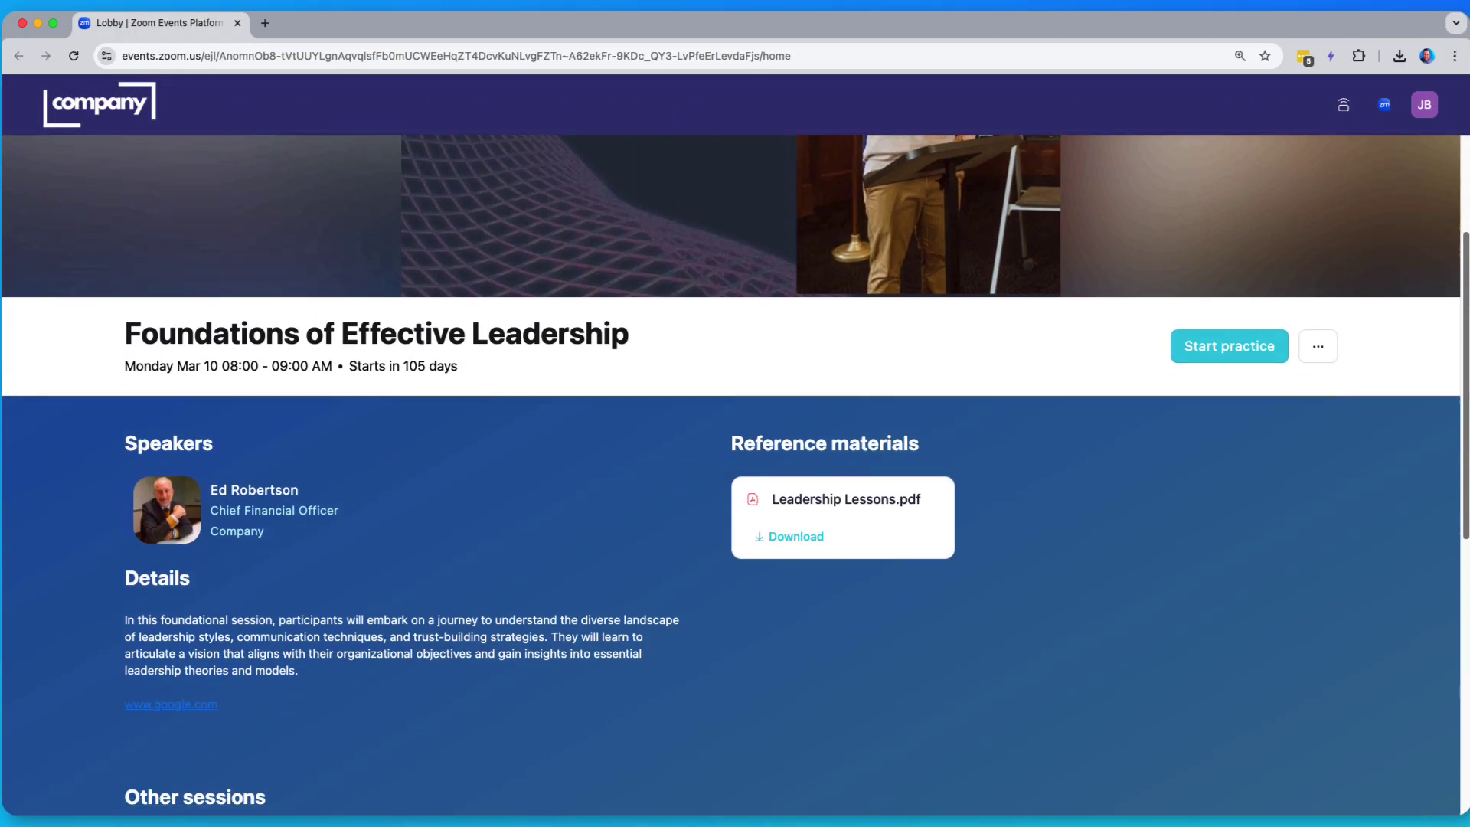
pyautogui.scroll(-4, 735, 460)
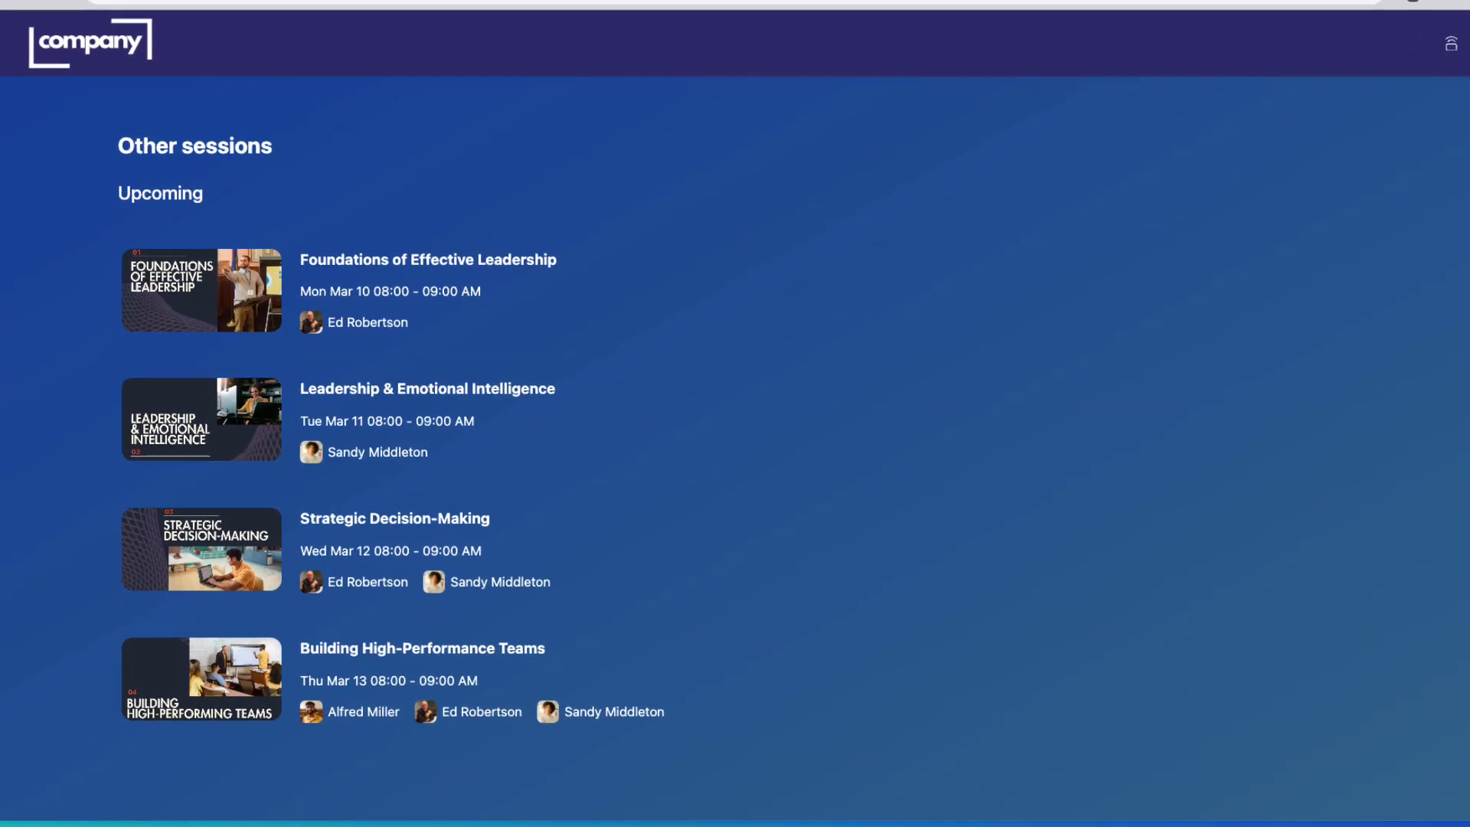
pyautogui.click(229, 308)
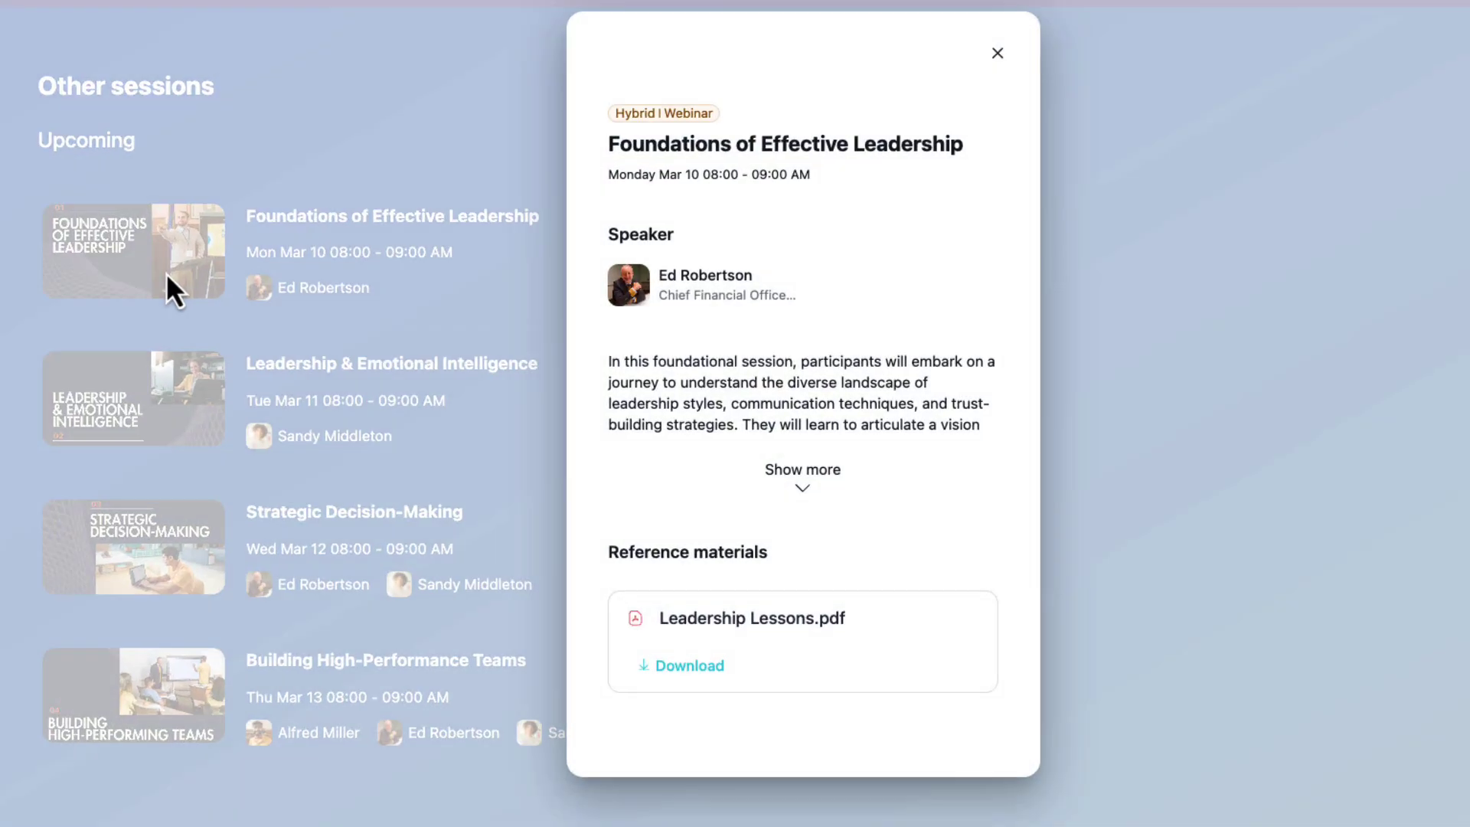
pyautogui.click(846, 482)
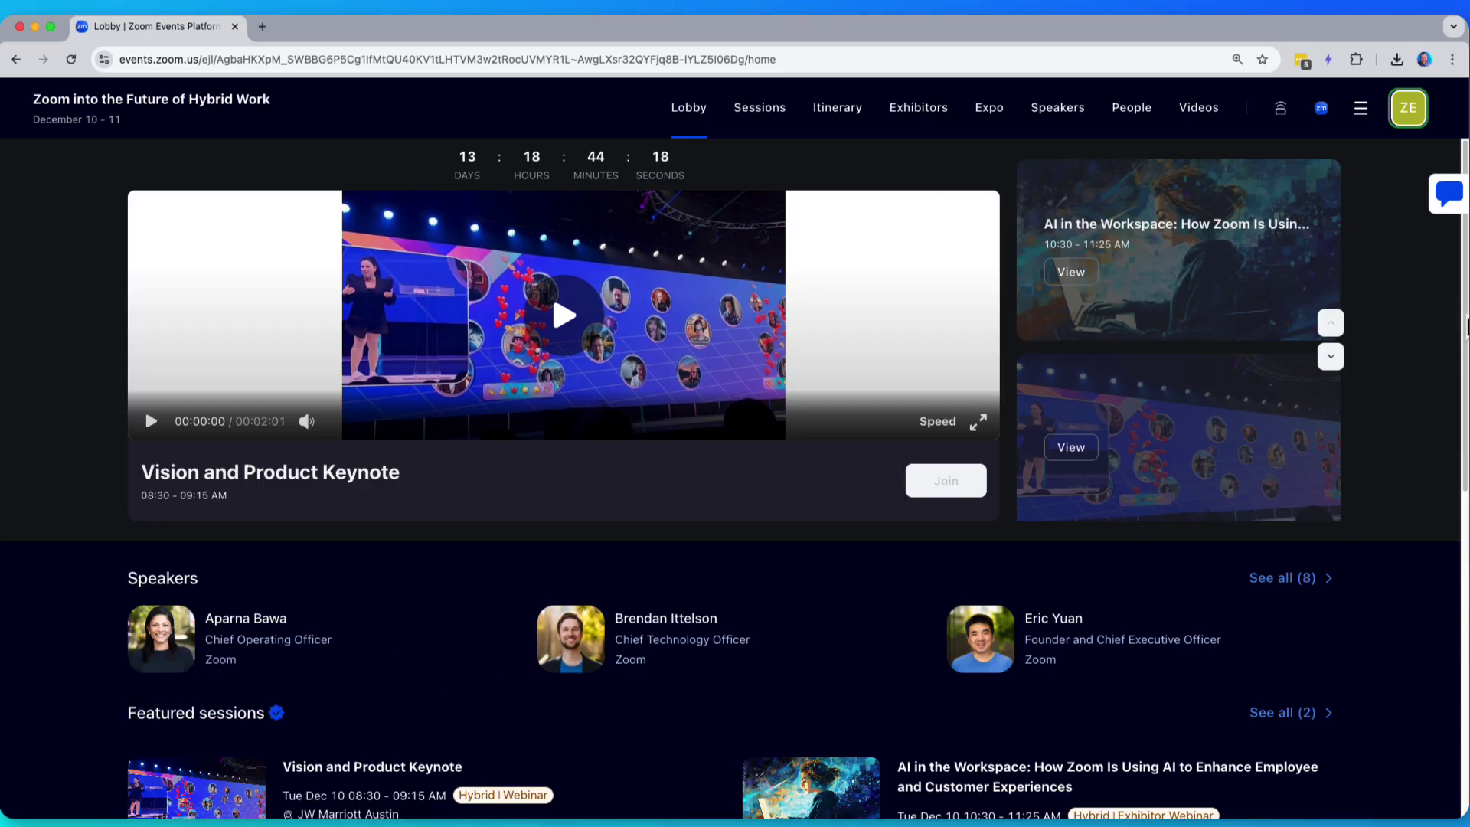
# Browse the event's Sessions list, showing and hiding the session filter options.
pyautogui.moveTo(1467, 378); pyautogui.dragTo(1465, 674)
pyautogui.click(762, 108)
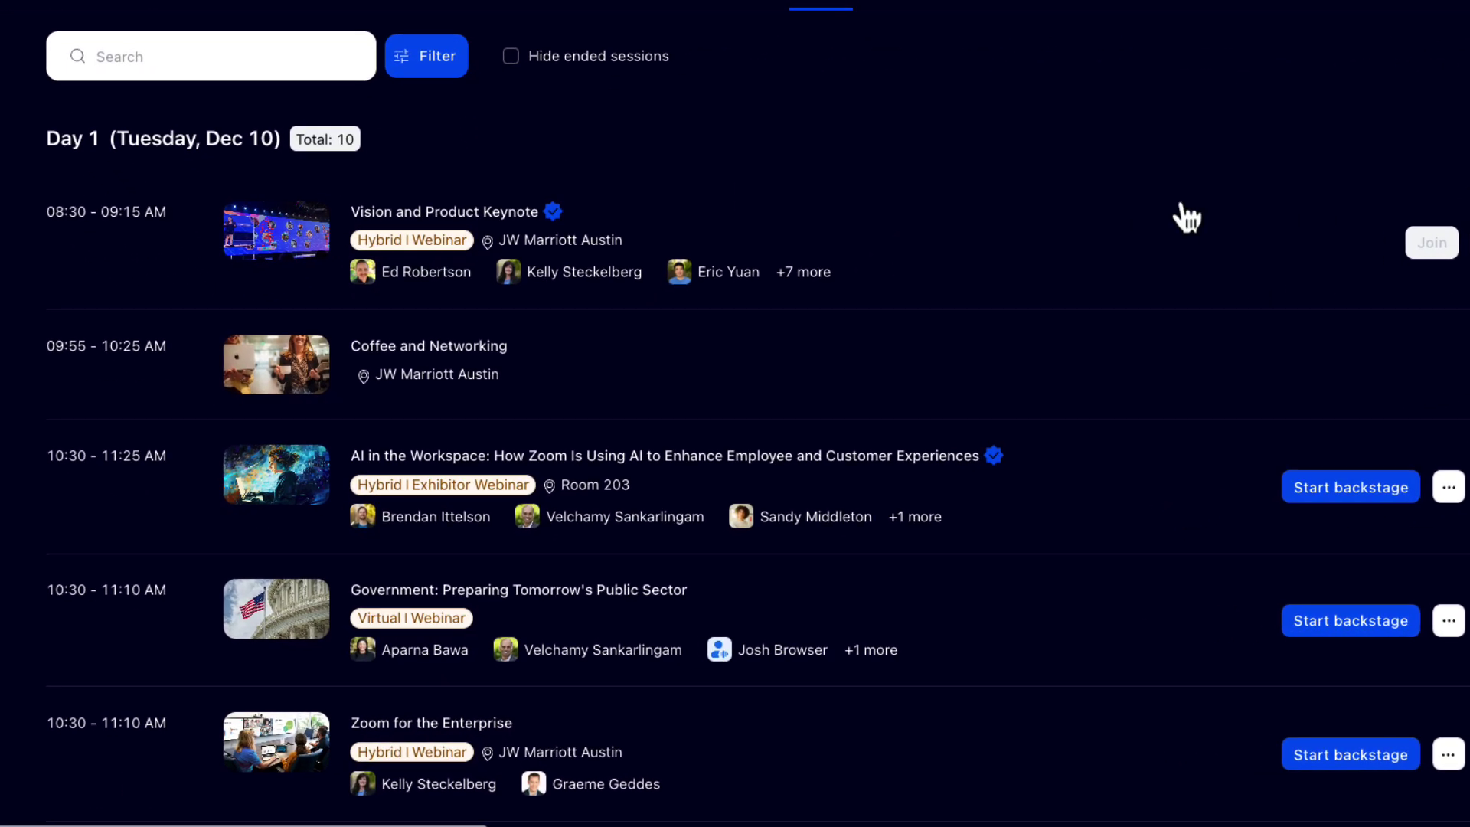
pyautogui.click(456, 72)
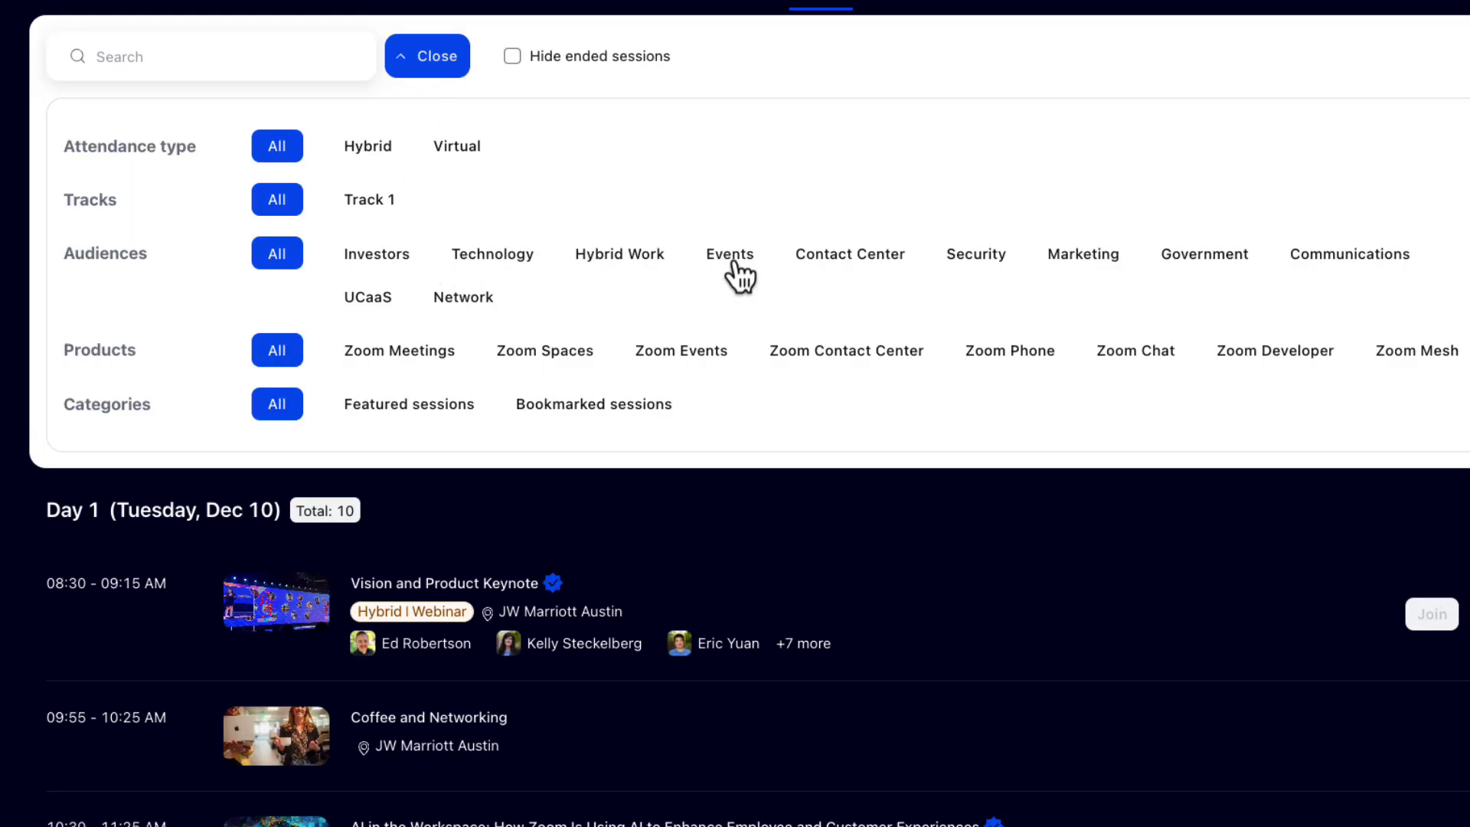
pyautogui.click(454, 71)
pyautogui.scroll(-3, 758, 464)
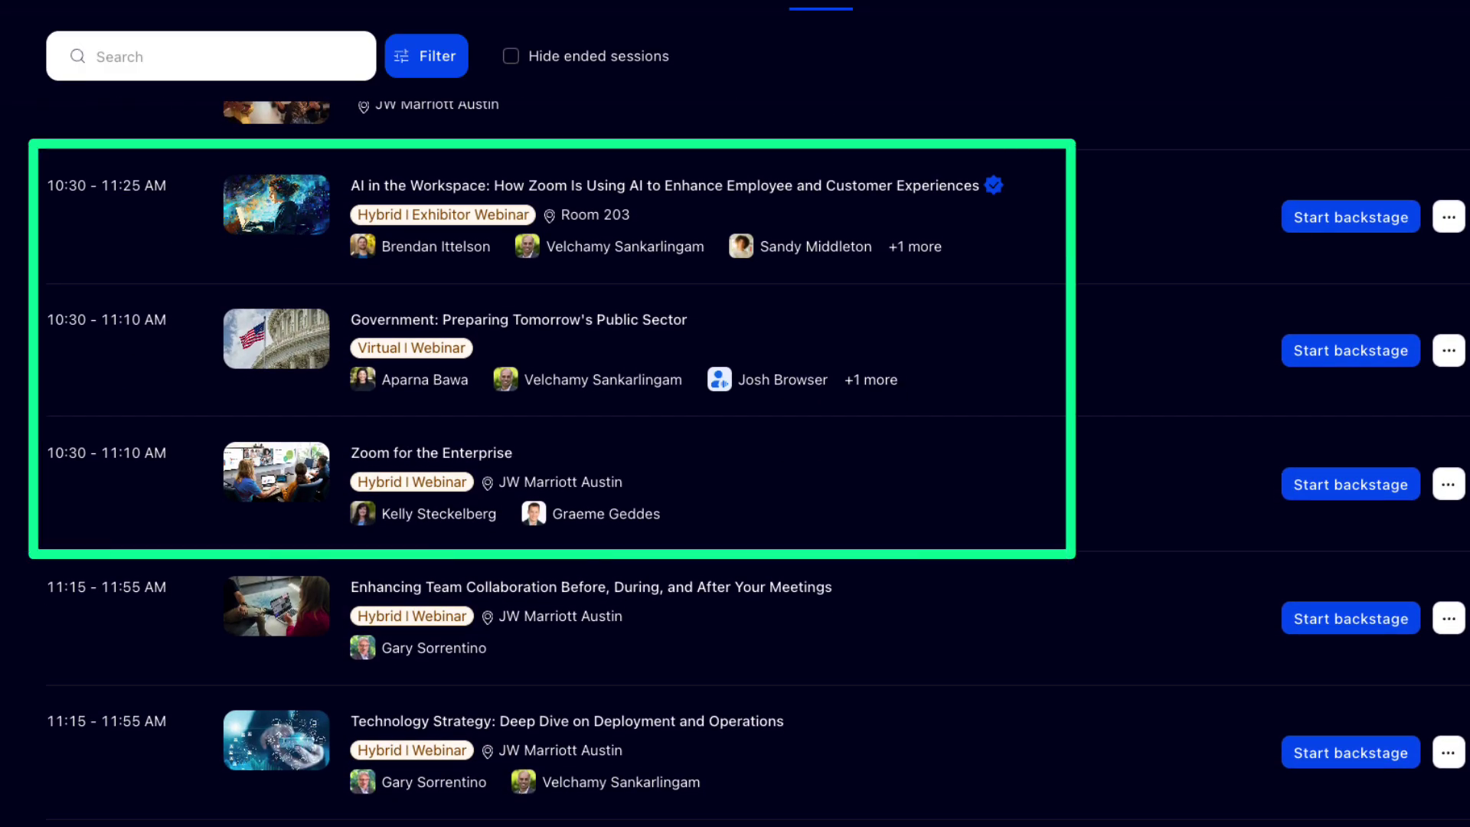
# Play Logitech's exhibitor showcase video, then enter the Major League Baseball expo booth.
pyautogui.click(918, 108)
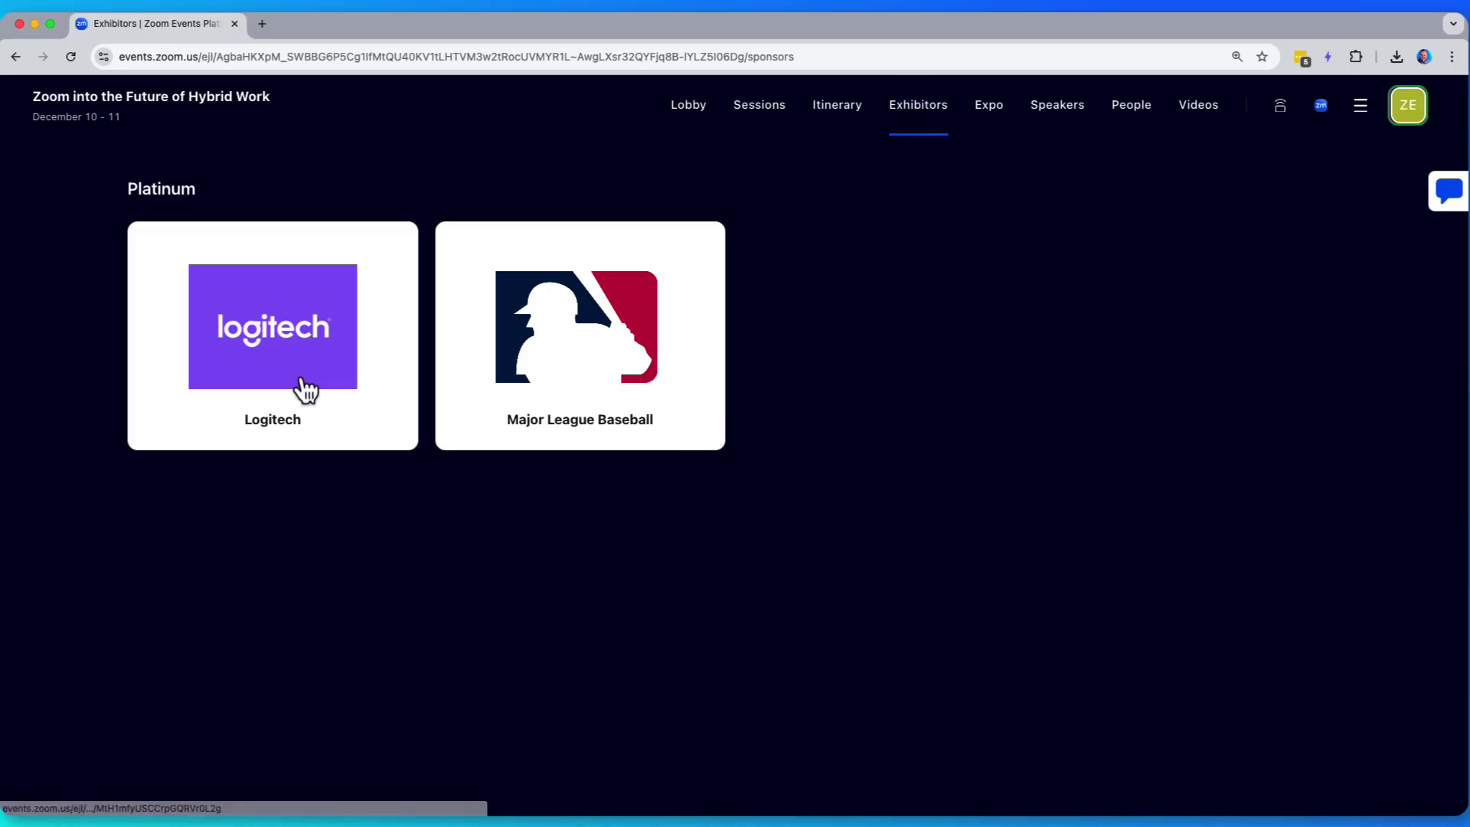
pyautogui.moveTo(301, 386)
pyautogui.click(256, 383)
pyautogui.scroll(-3, 552, 459)
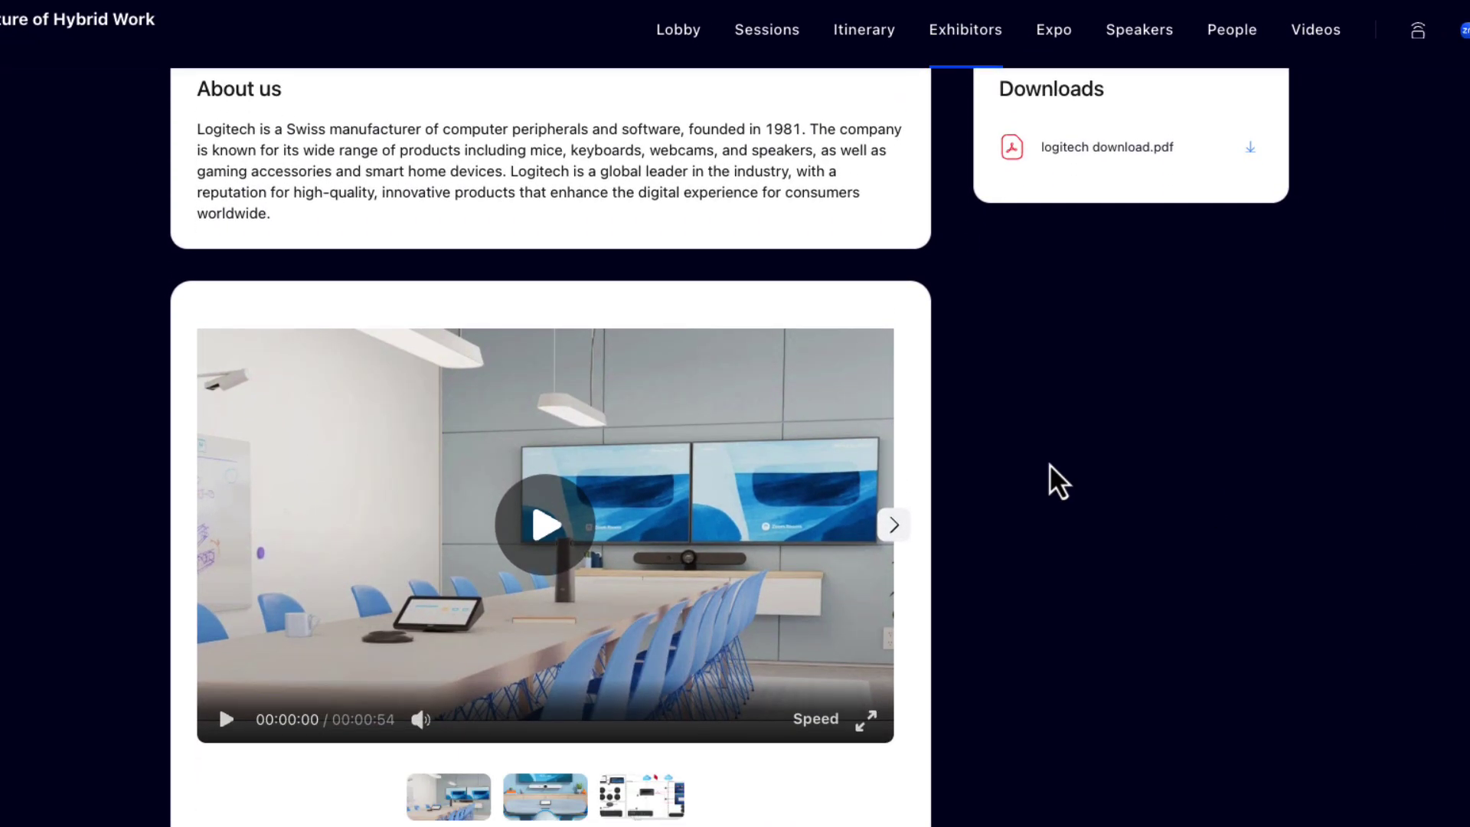
pyautogui.click(544, 529)
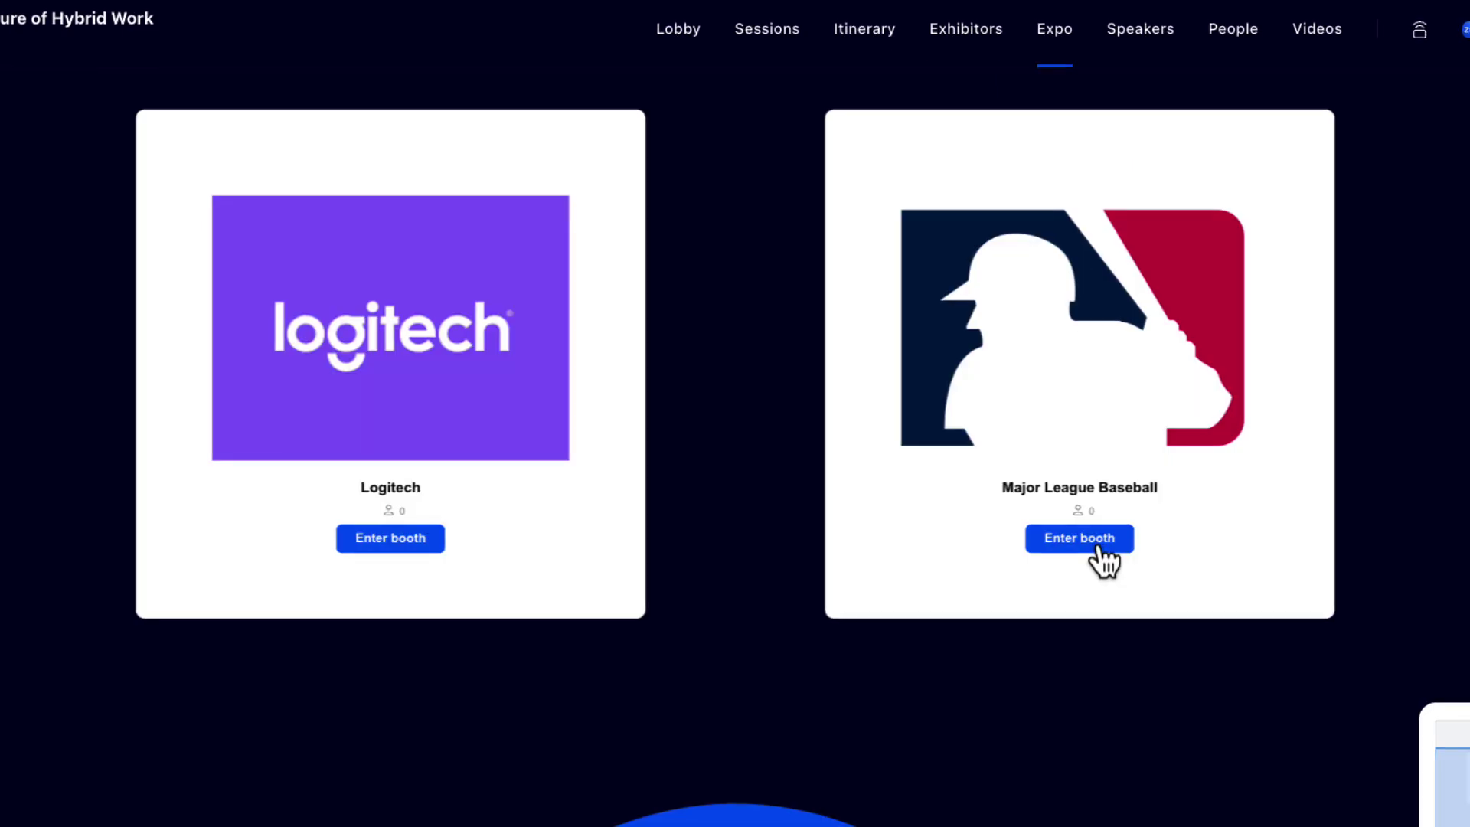
pyautogui.click(1096, 545)
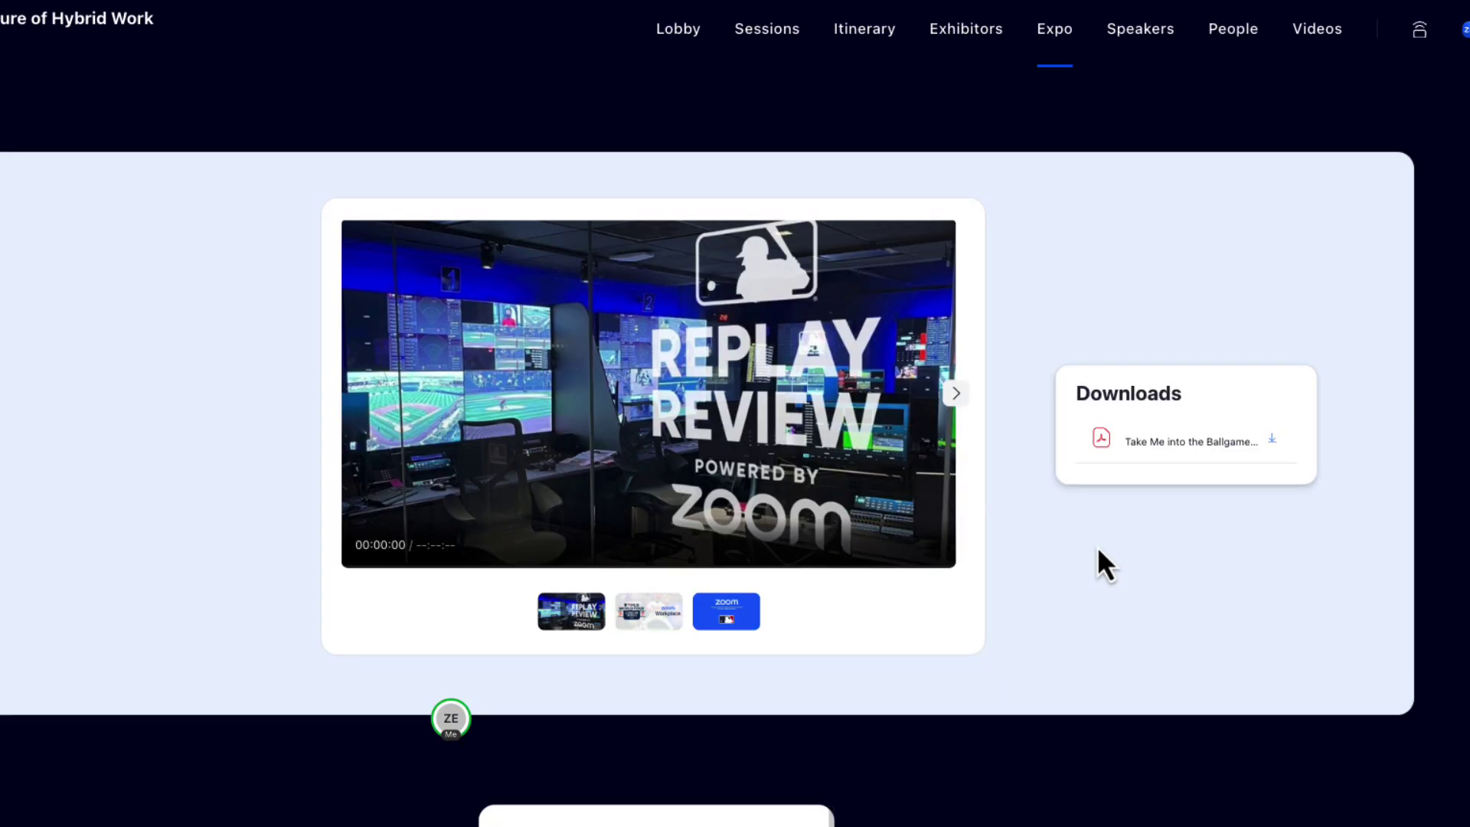
pyautogui.scroll(-8, 953, 804)
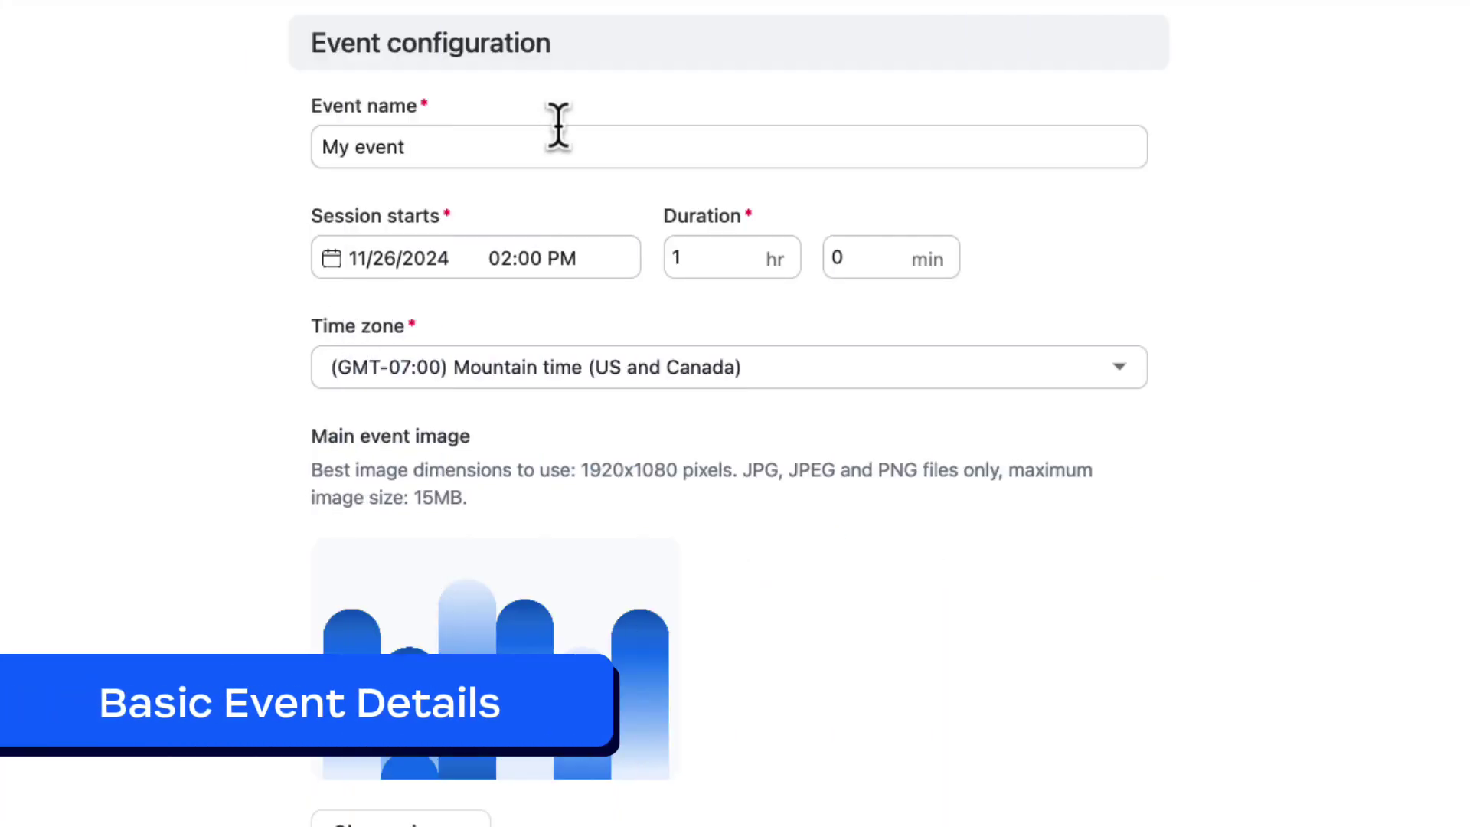
# Rename the event from My event to 'inn' and set its start date to 11/01/2026.
pyautogui.click(525, 146)
pyautogui.hotkey('ctrl', 'a')
pyautogui.press('BackSpace')
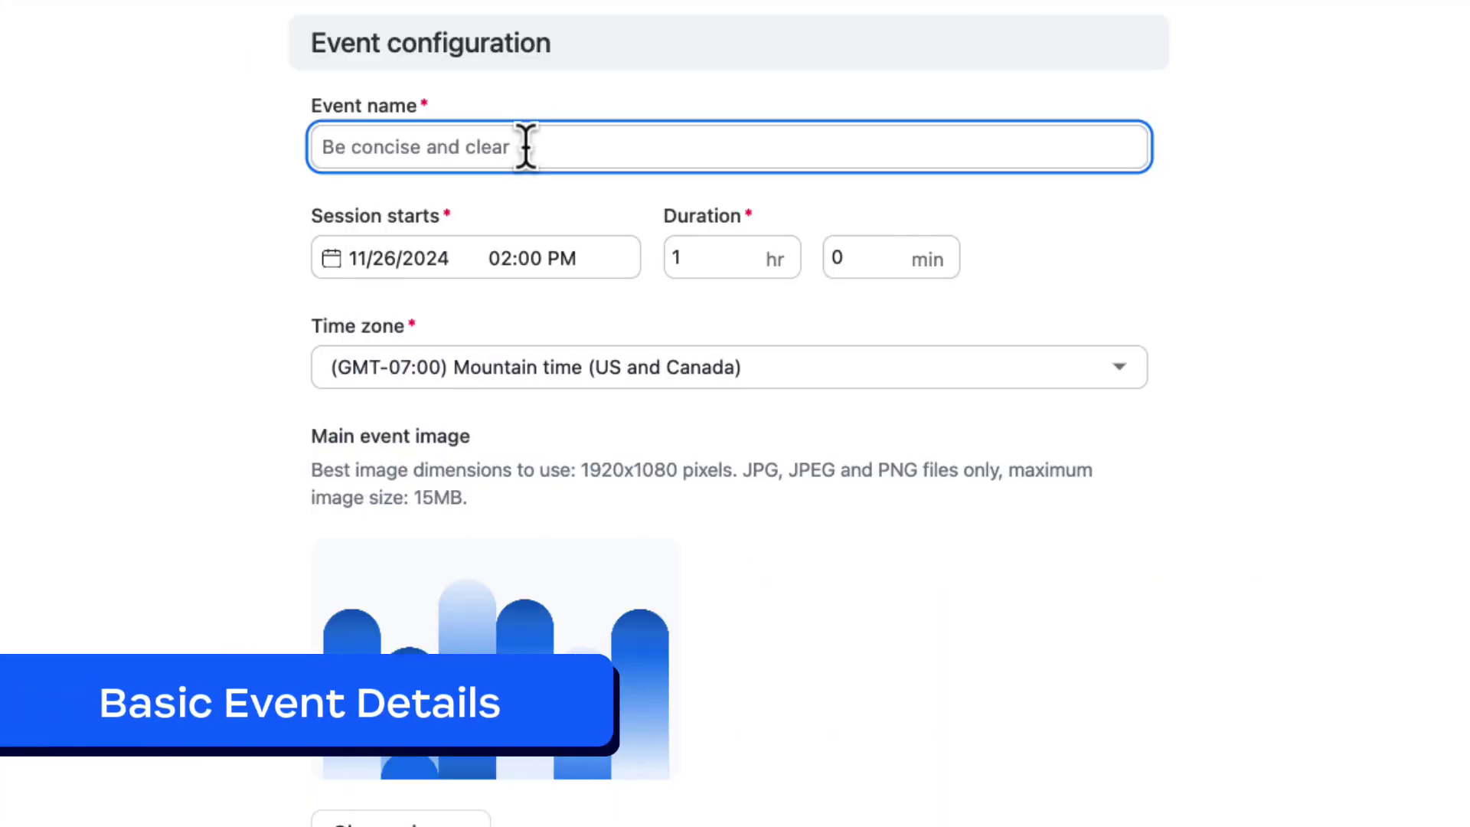
pyautogui.write('innovationsummit')
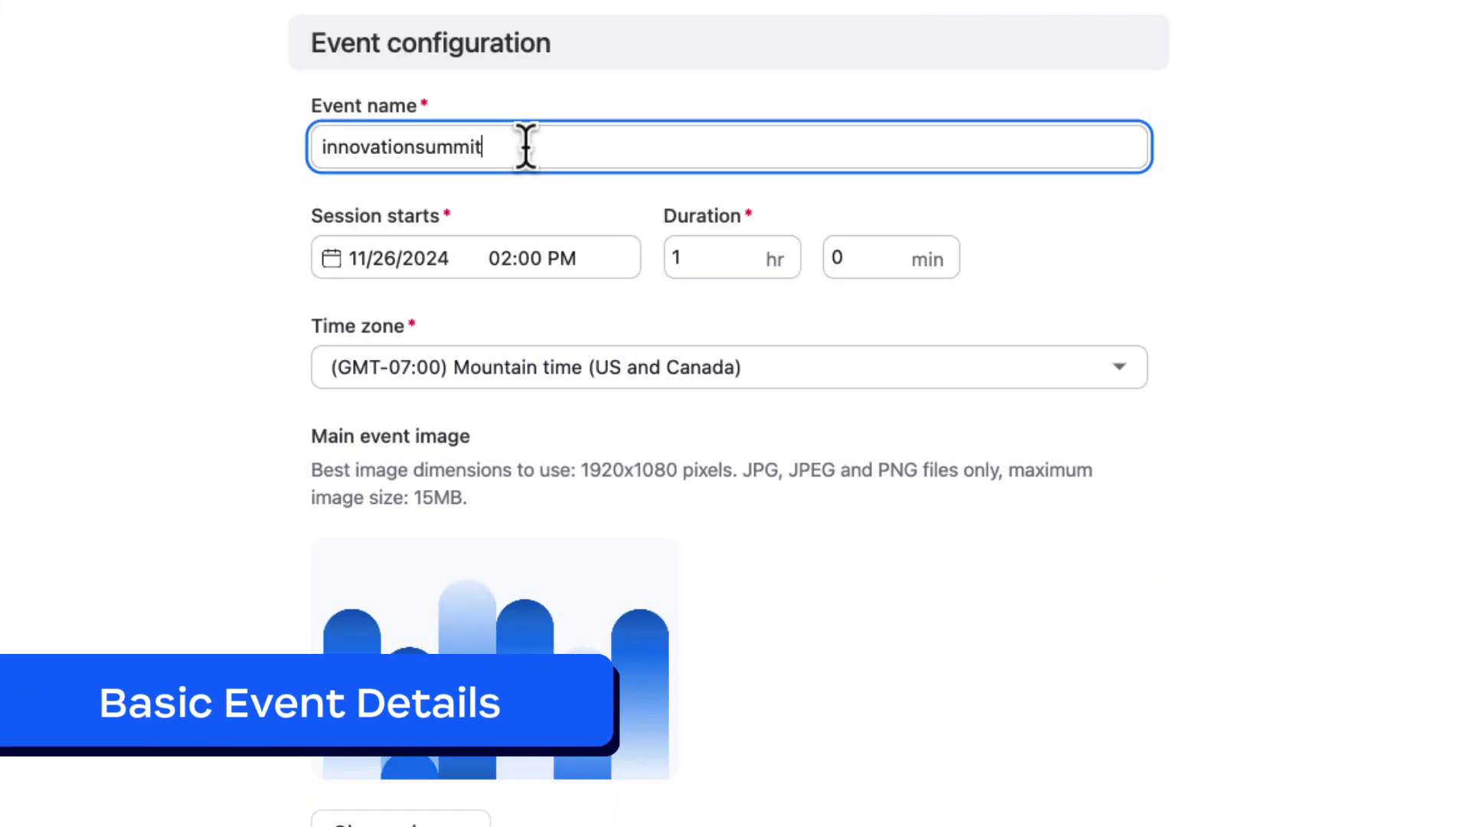
pyautogui.click(440, 251)
pyautogui.click(400, 322)
pyautogui.click(266, 459)
# Replace the masthead with innovationsummit.jpg from the innovationsummit folder and save it.
pyautogui.click(545, 654)
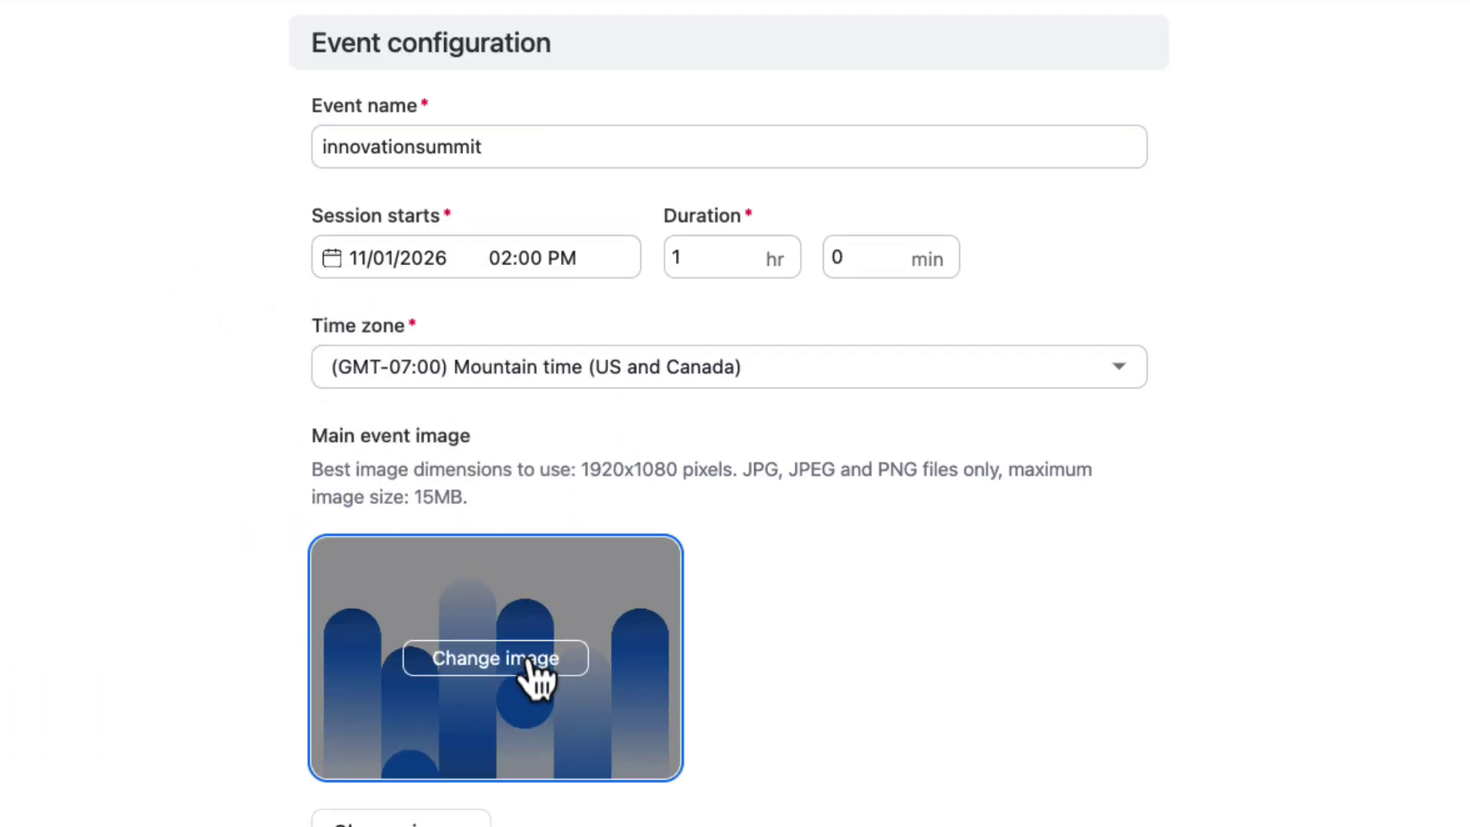
pyautogui.click(536, 119)
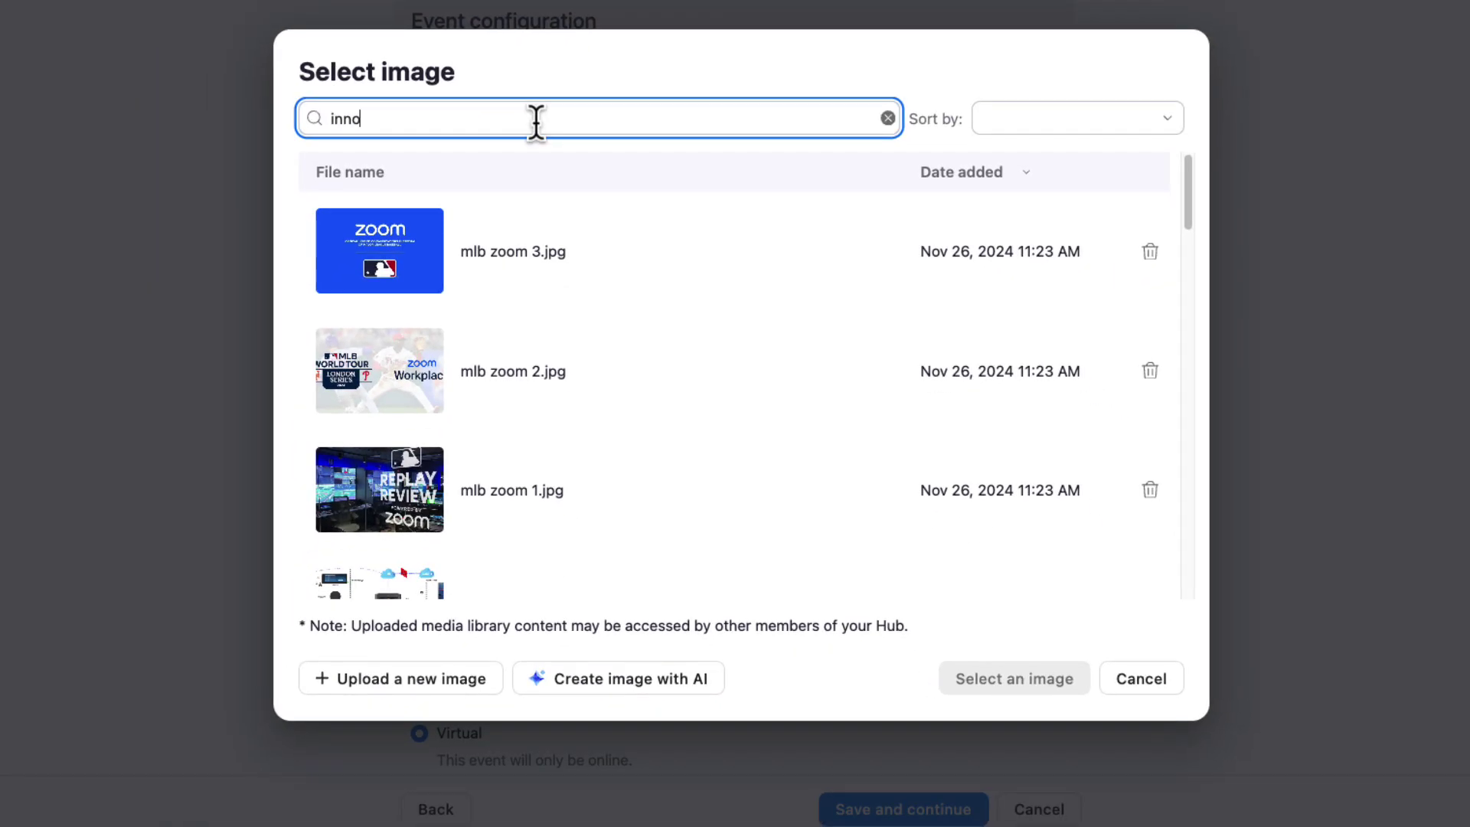
pyautogui.press('Return')
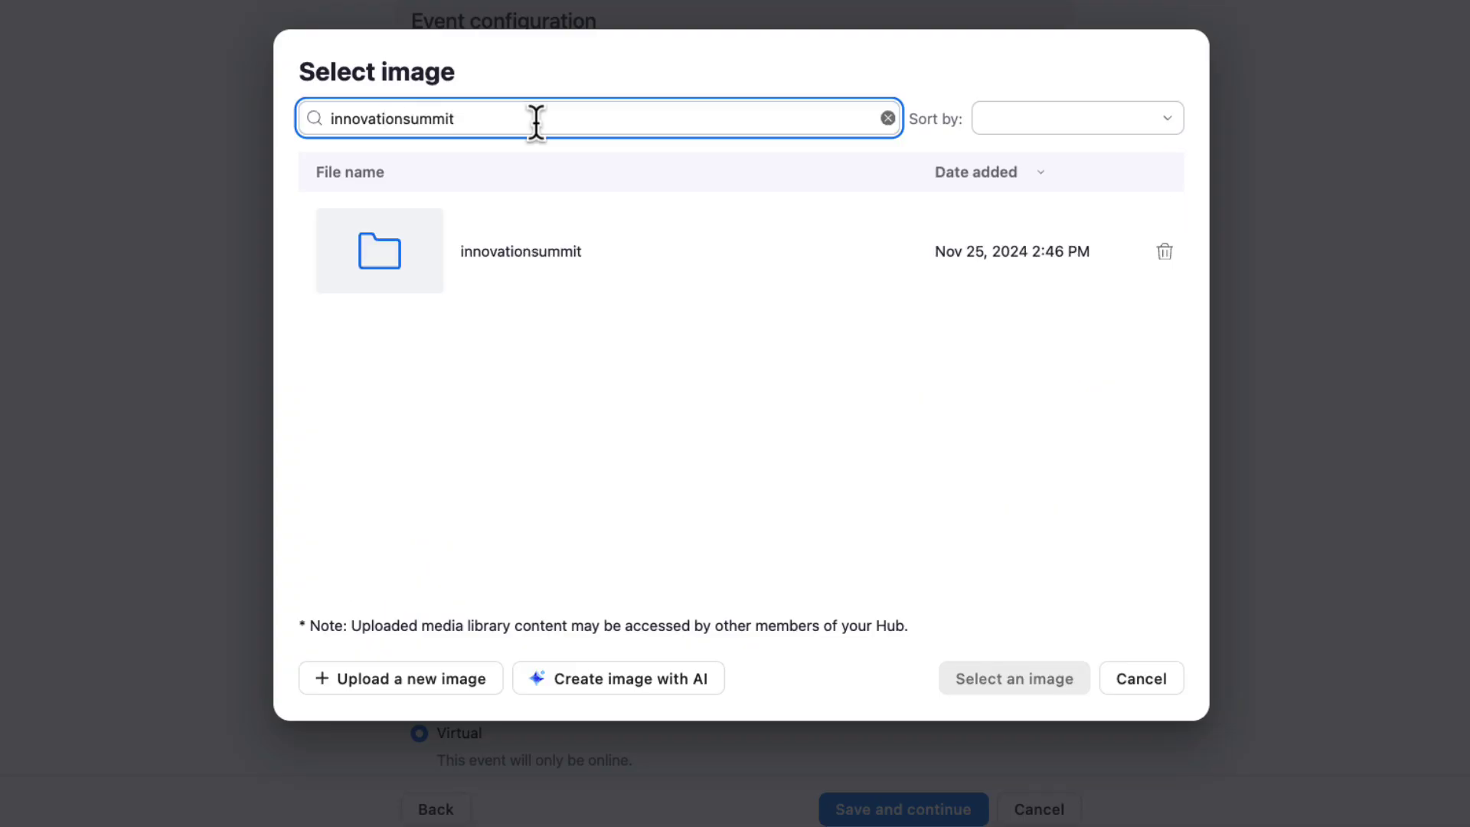
pyautogui.click(413, 299)
pyautogui.click(417, 306)
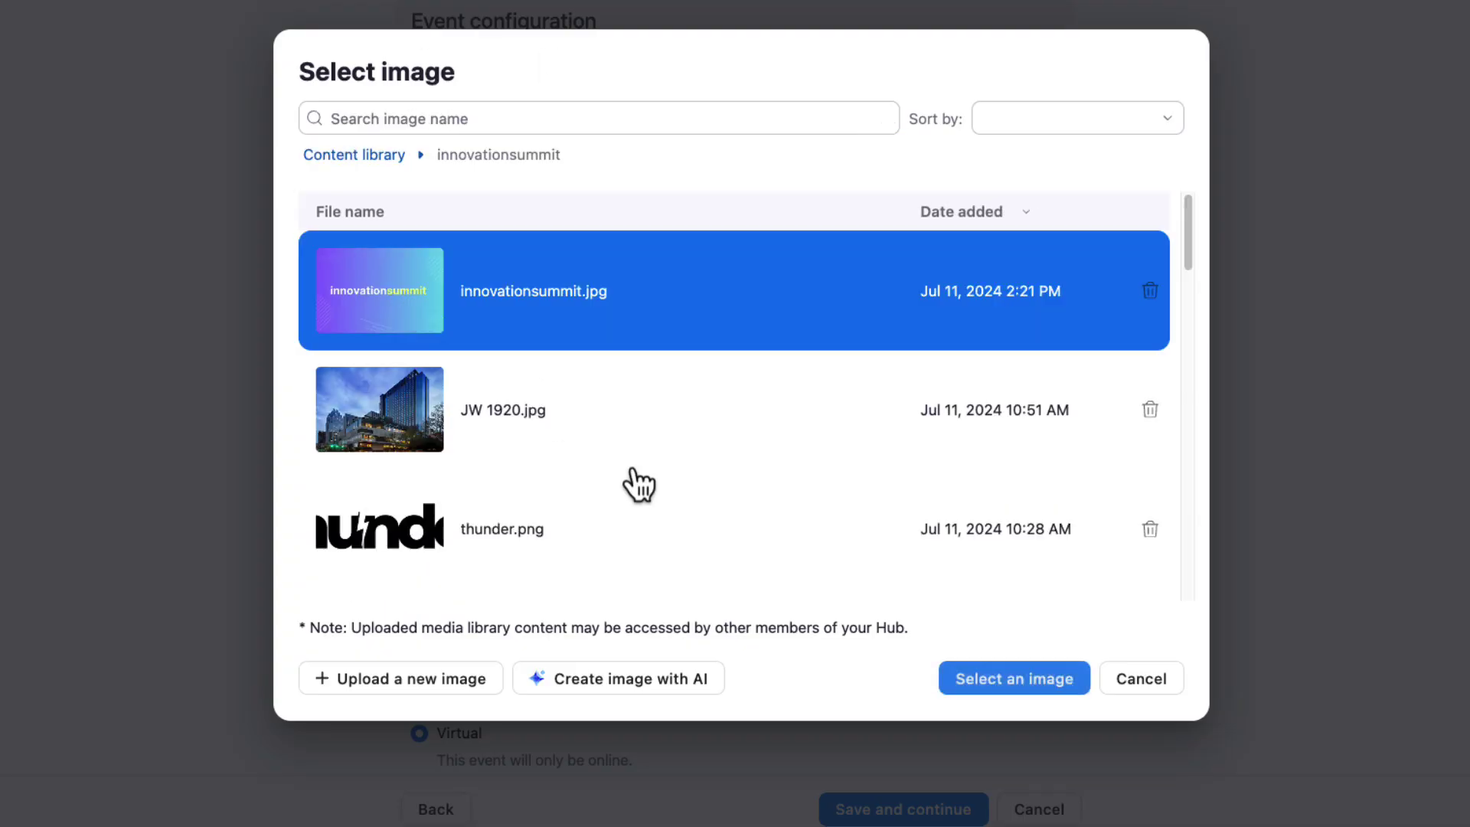
pyautogui.click(983, 687)
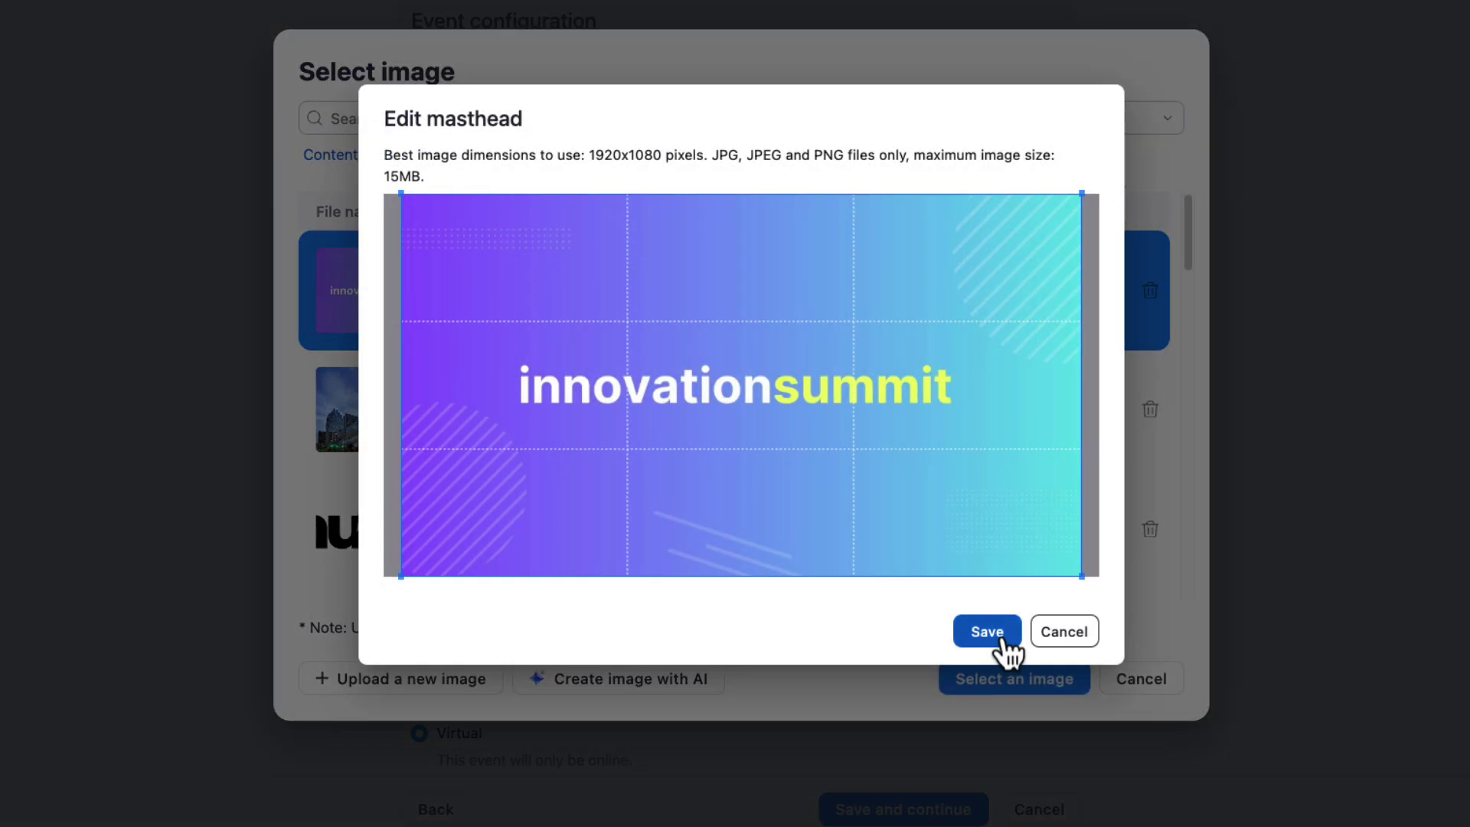
pyautogui.click(987, 632)
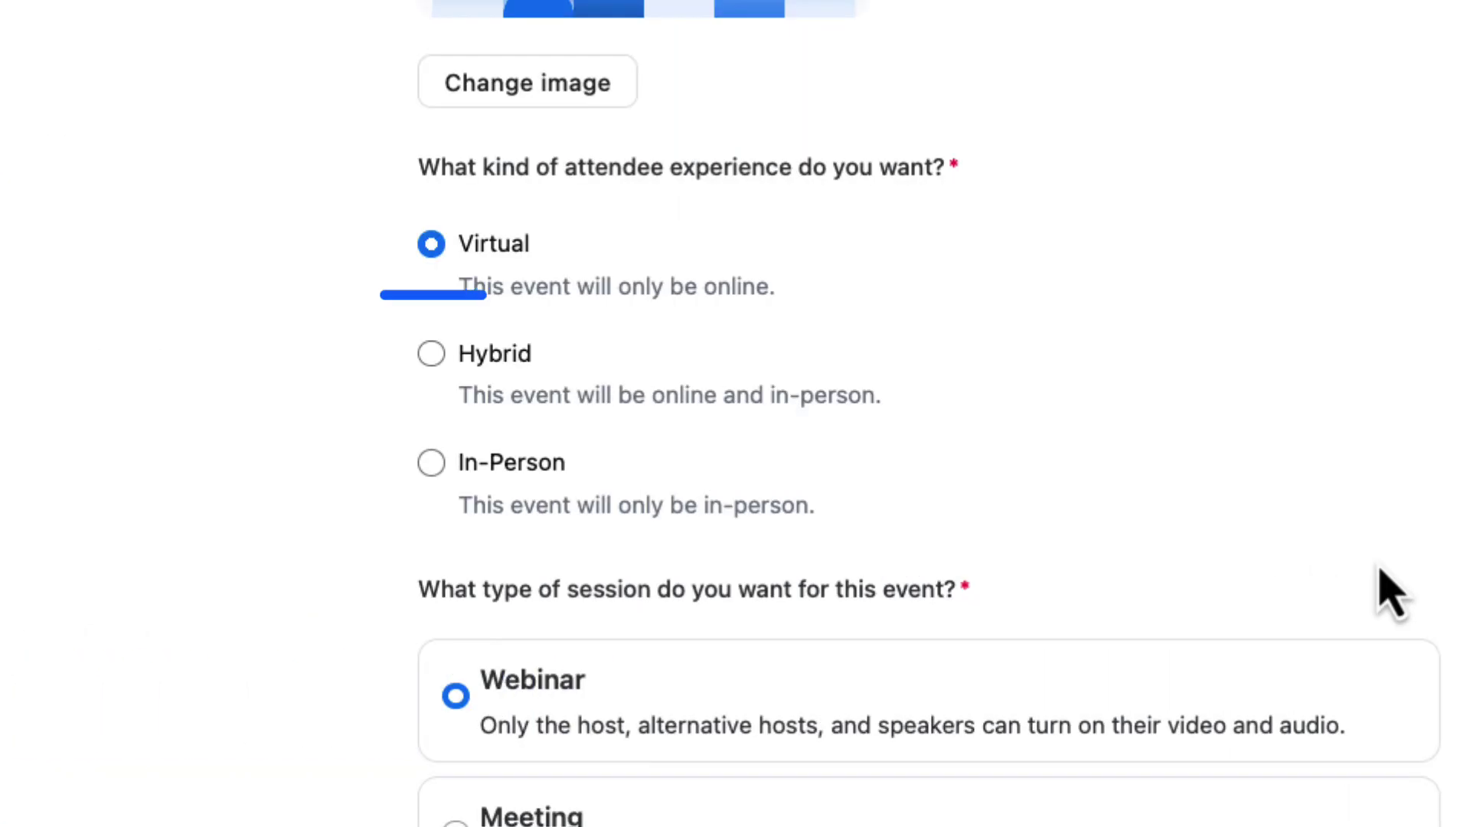
# Choose the Hybrid attendee experience and start adding the venue location.
pyautogui.click(509, 362)
pyautogui.click(539, 467)
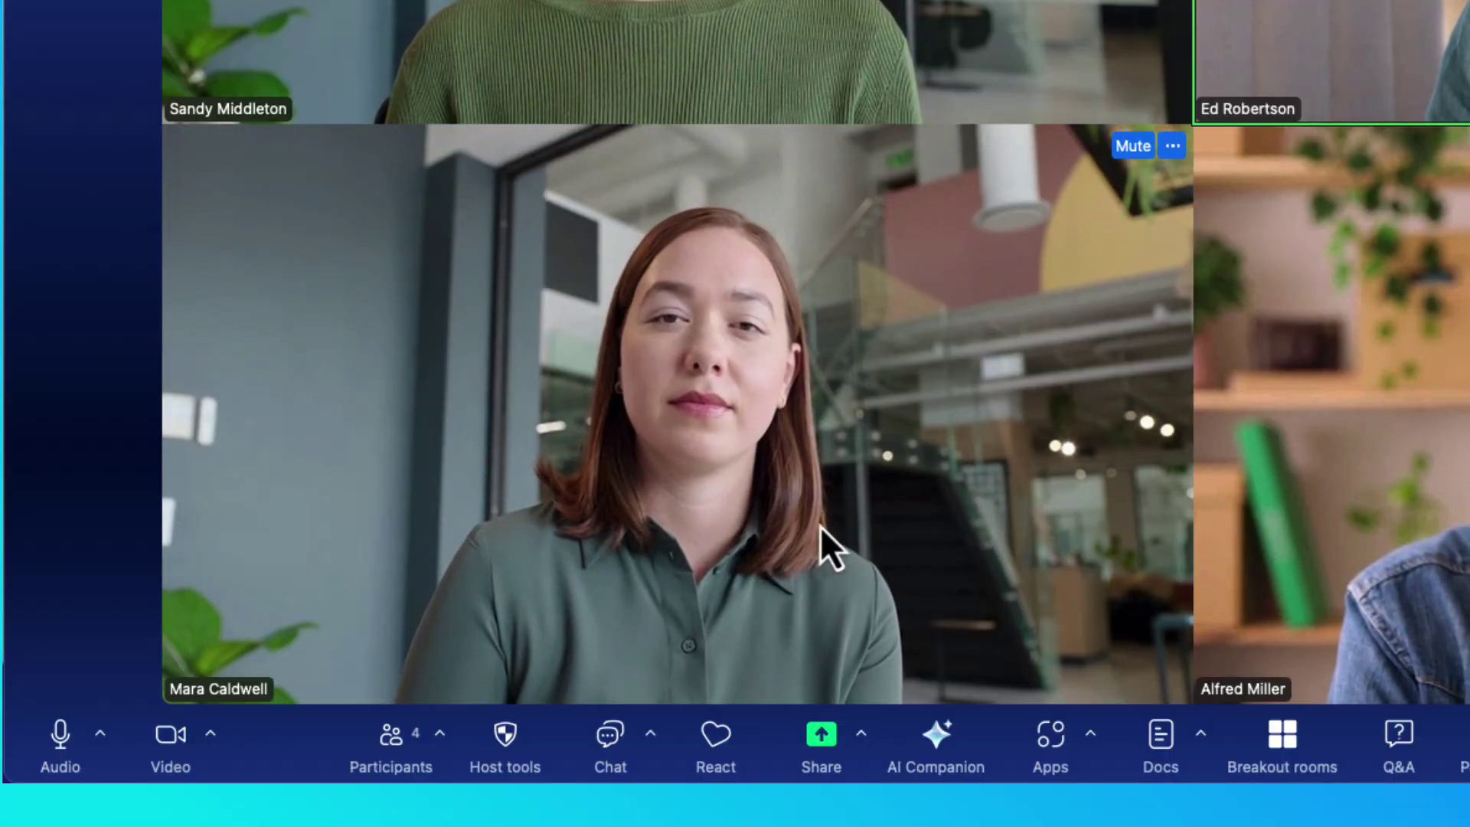
# Submit 'I have a question!' in the session Q&A, then react with a thumbs-up.
pyautogui.click(525, 769)
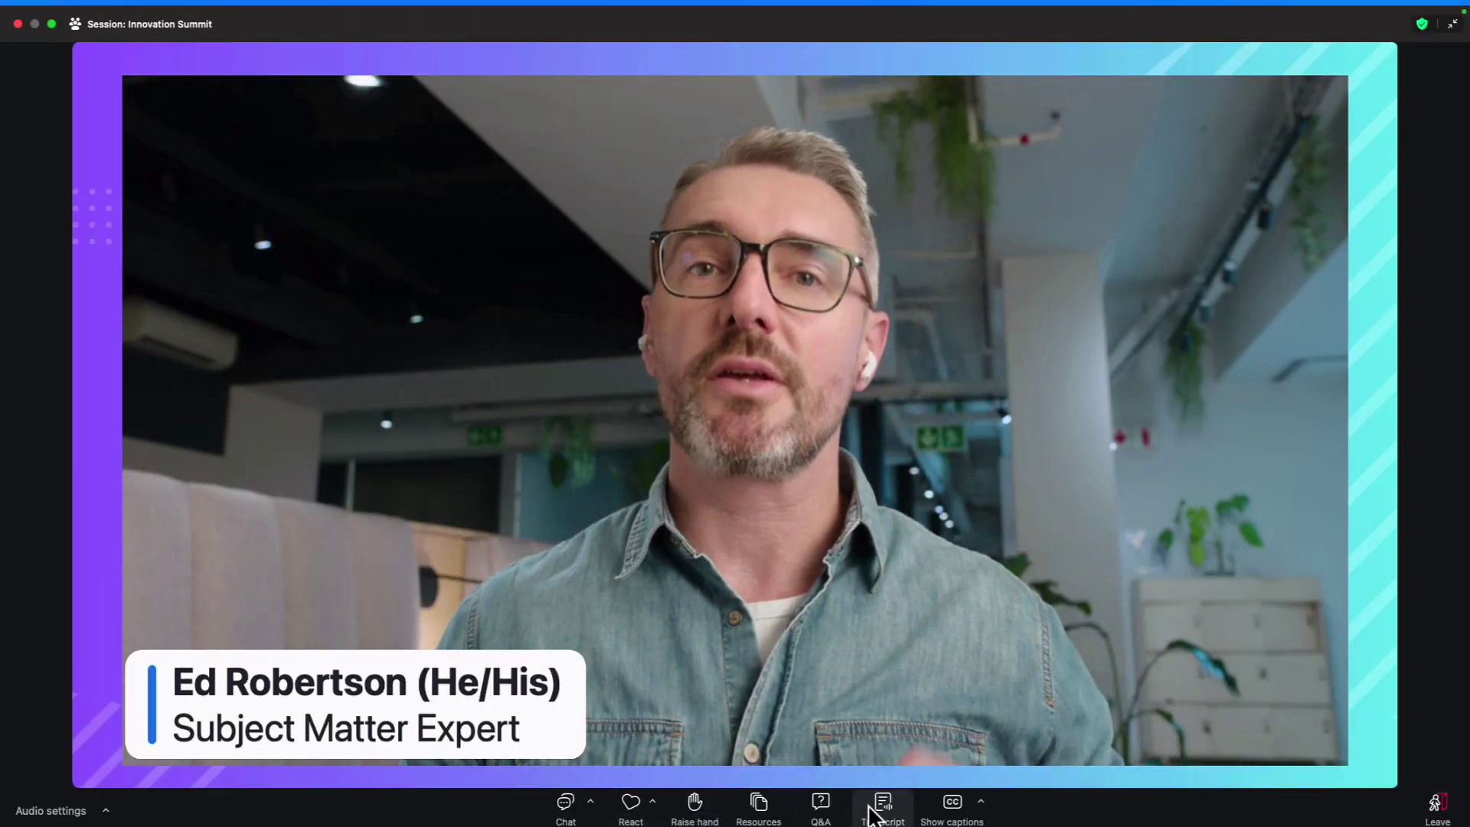
pyautogui.click(821, 804)
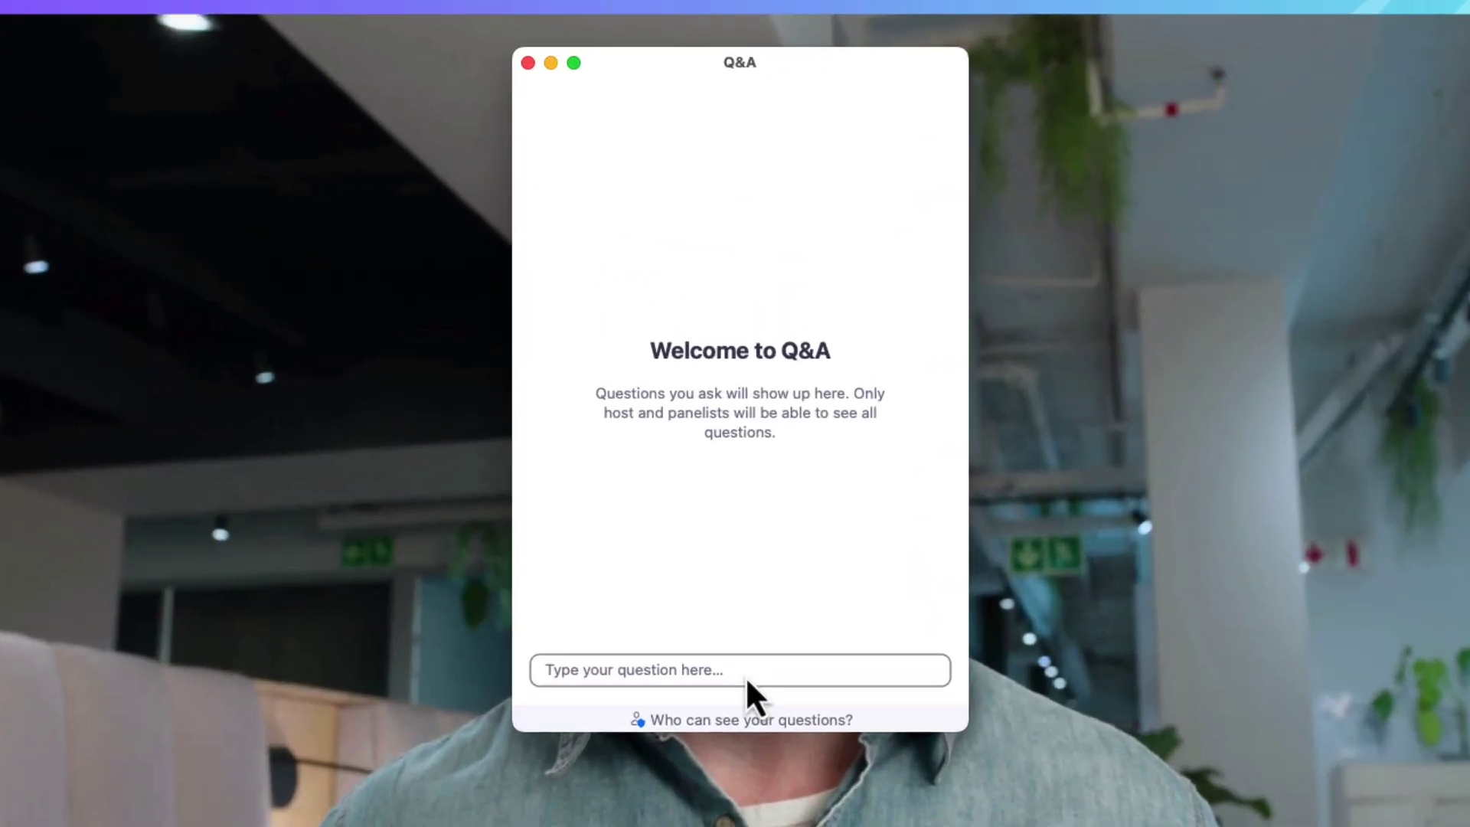
pyautogui.click(741, 524)
pyautogui.write('I have a question')
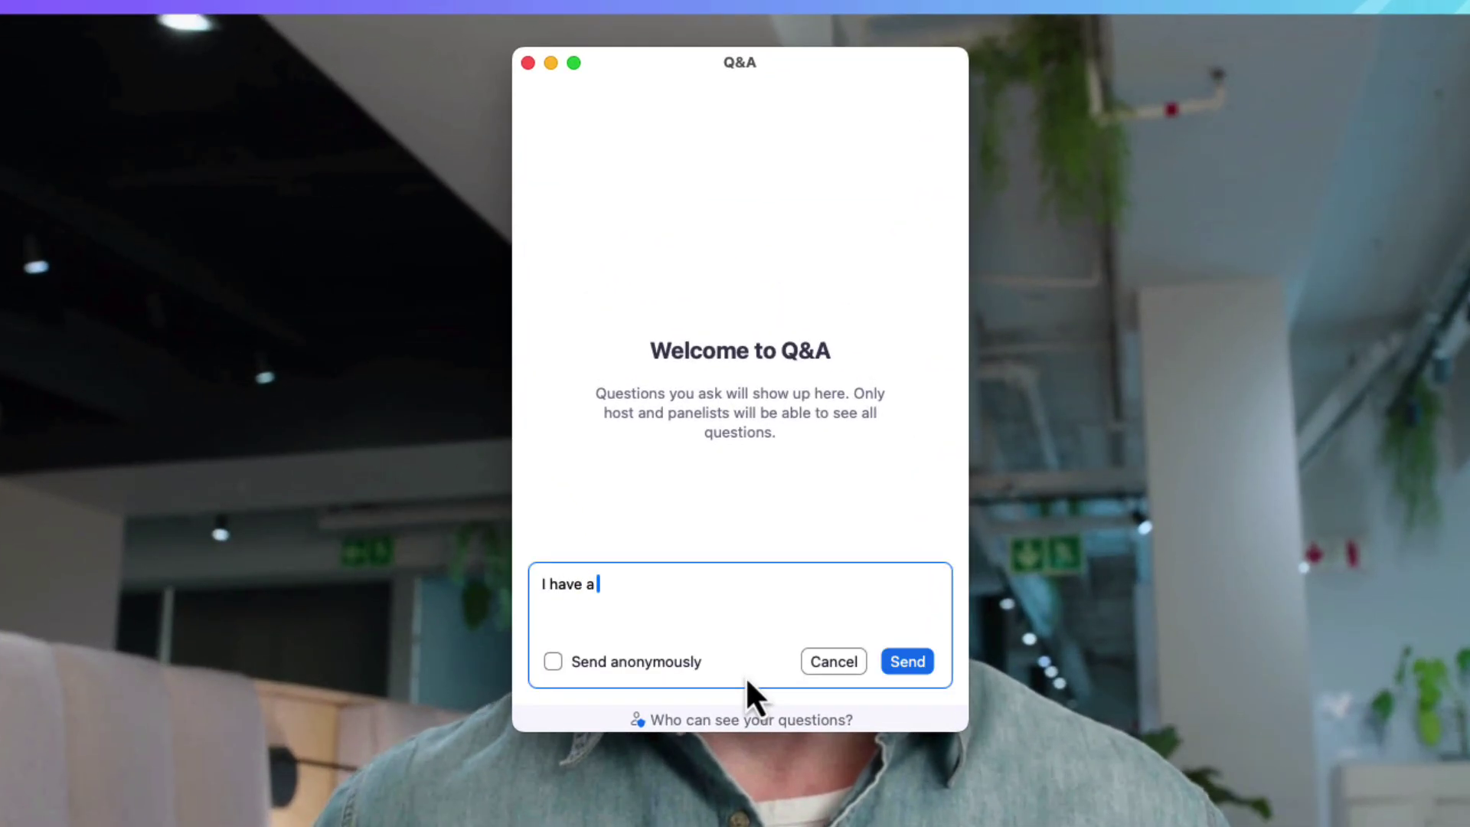
pyautogui.write('!')
pyautogui.click(906, 663)
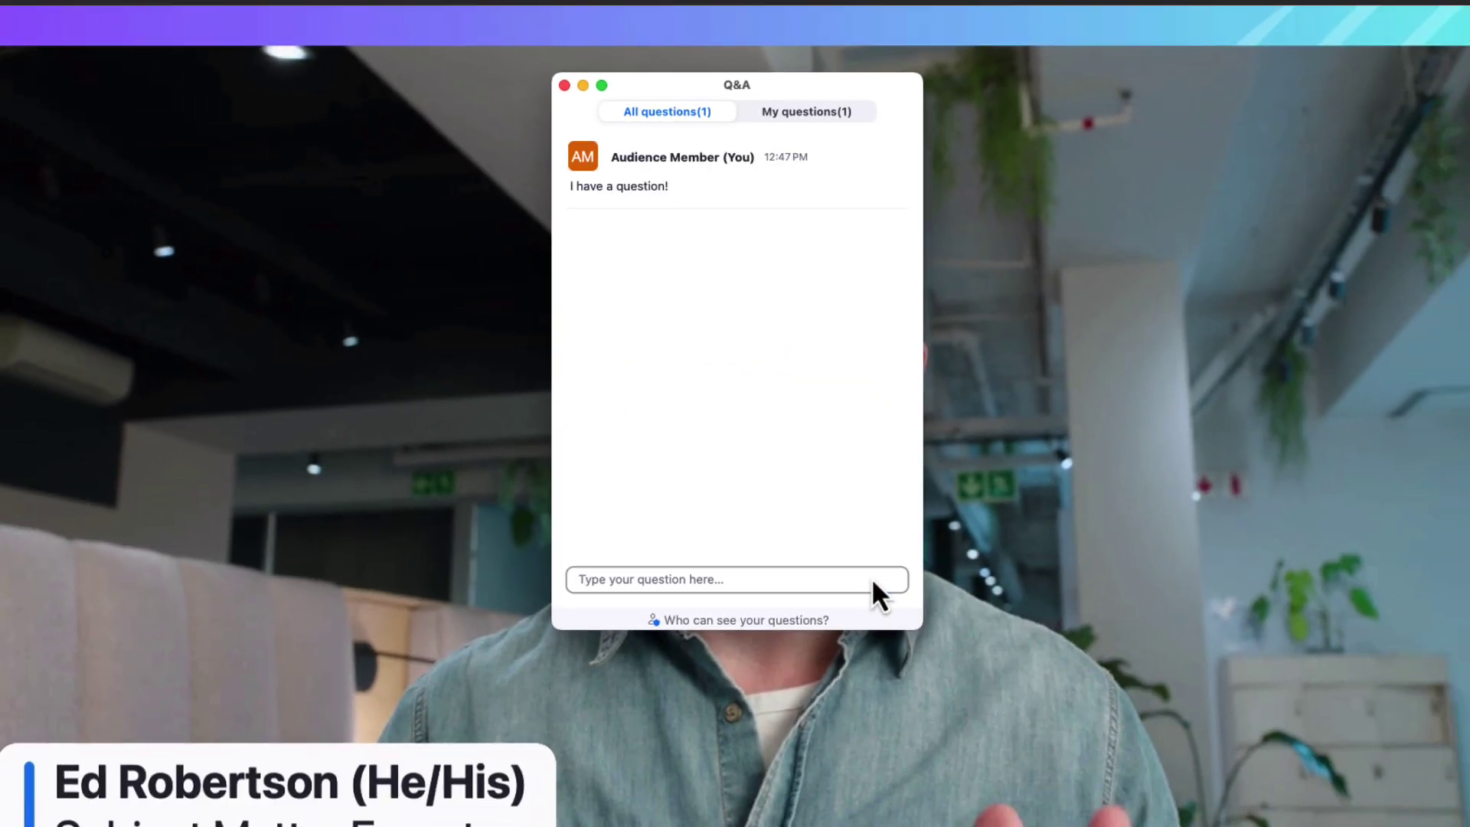
pyautogui.click(630, 804)
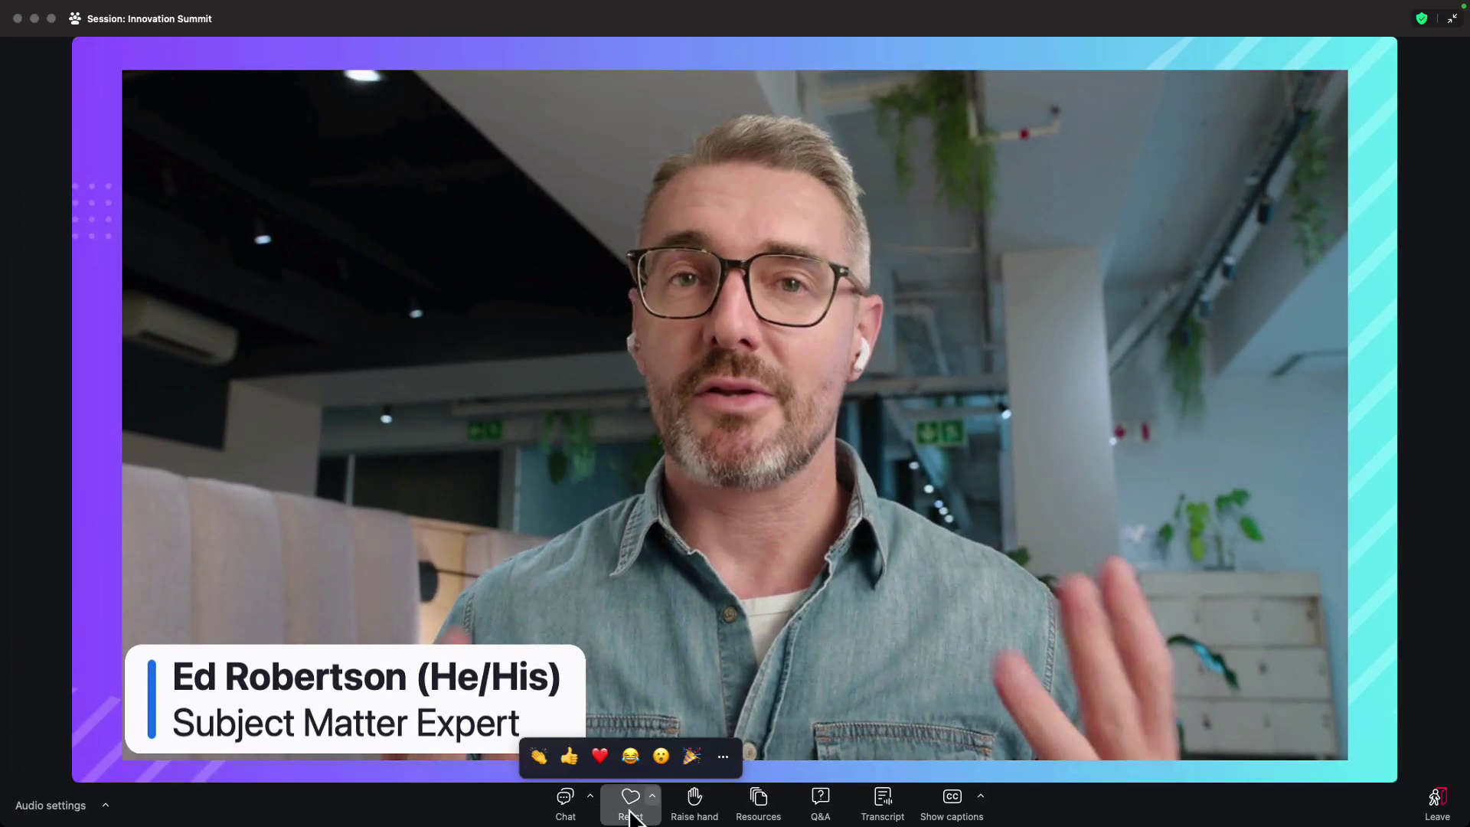
pyautogui.click(568, 756)
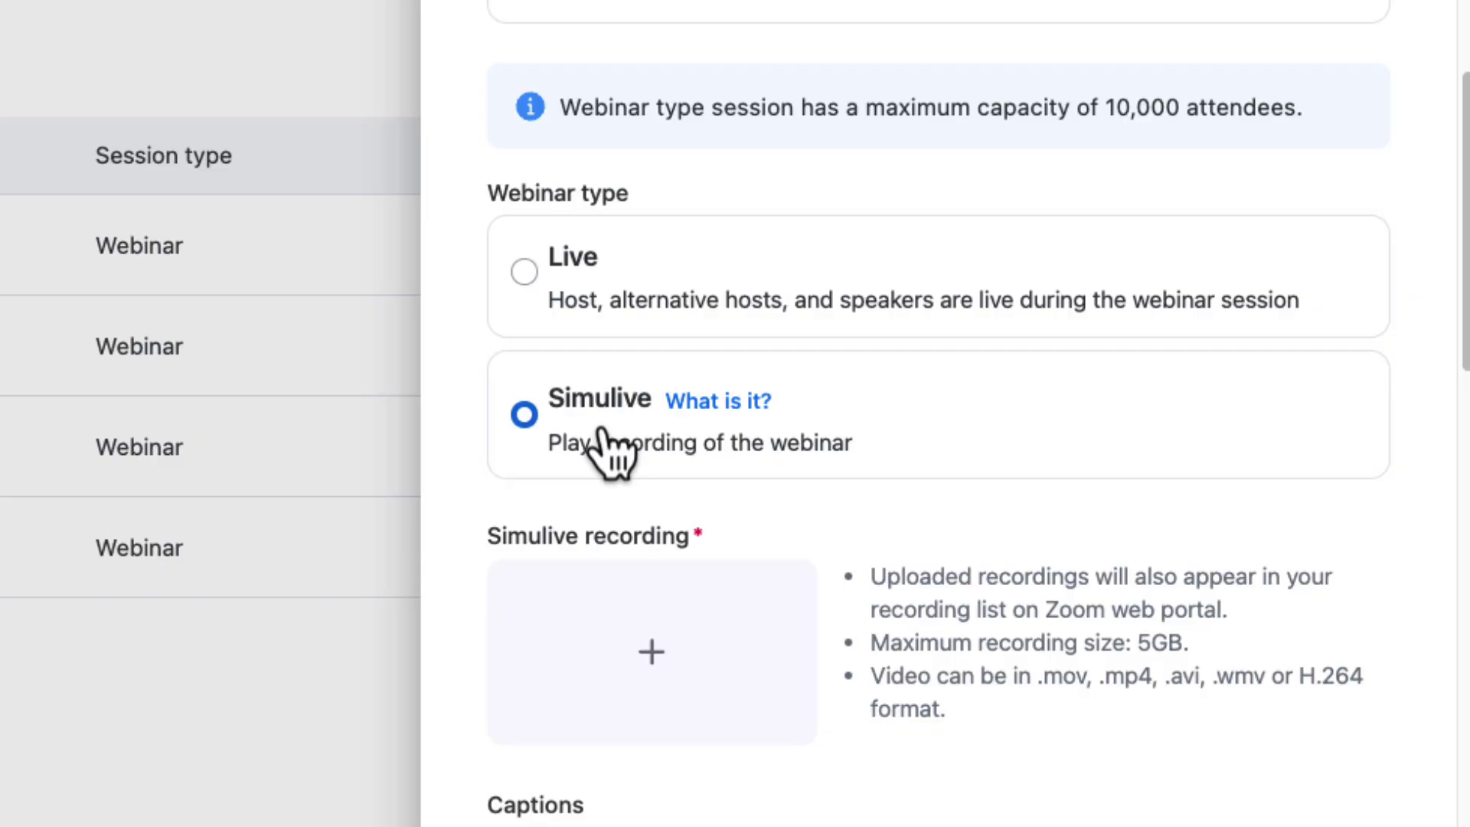
# Pick Leadership Development Session 3 as the Simulive playback recording.
pyautogui.click(773, 662)
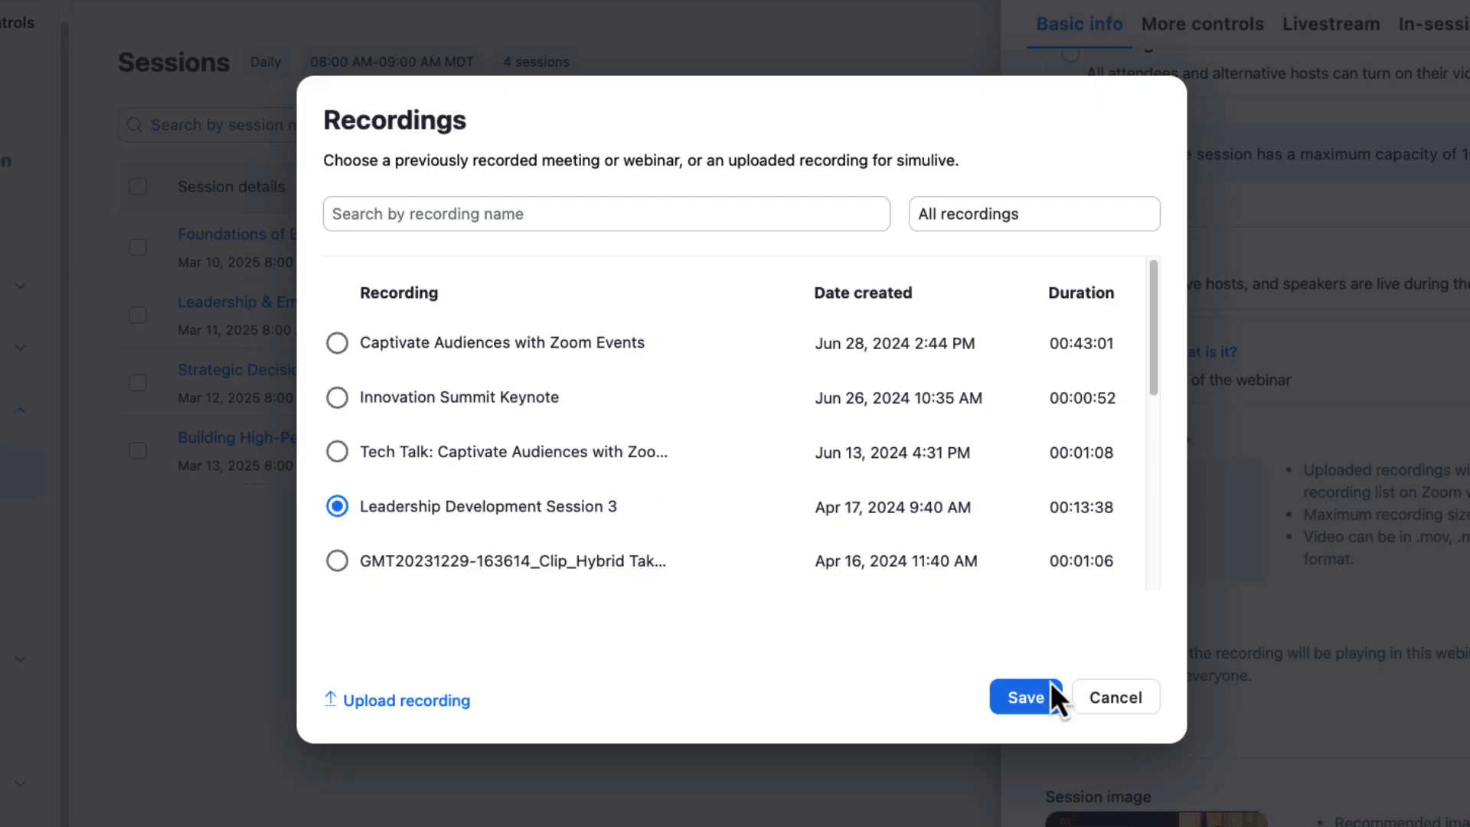
pyautogui.click(1045, 701)
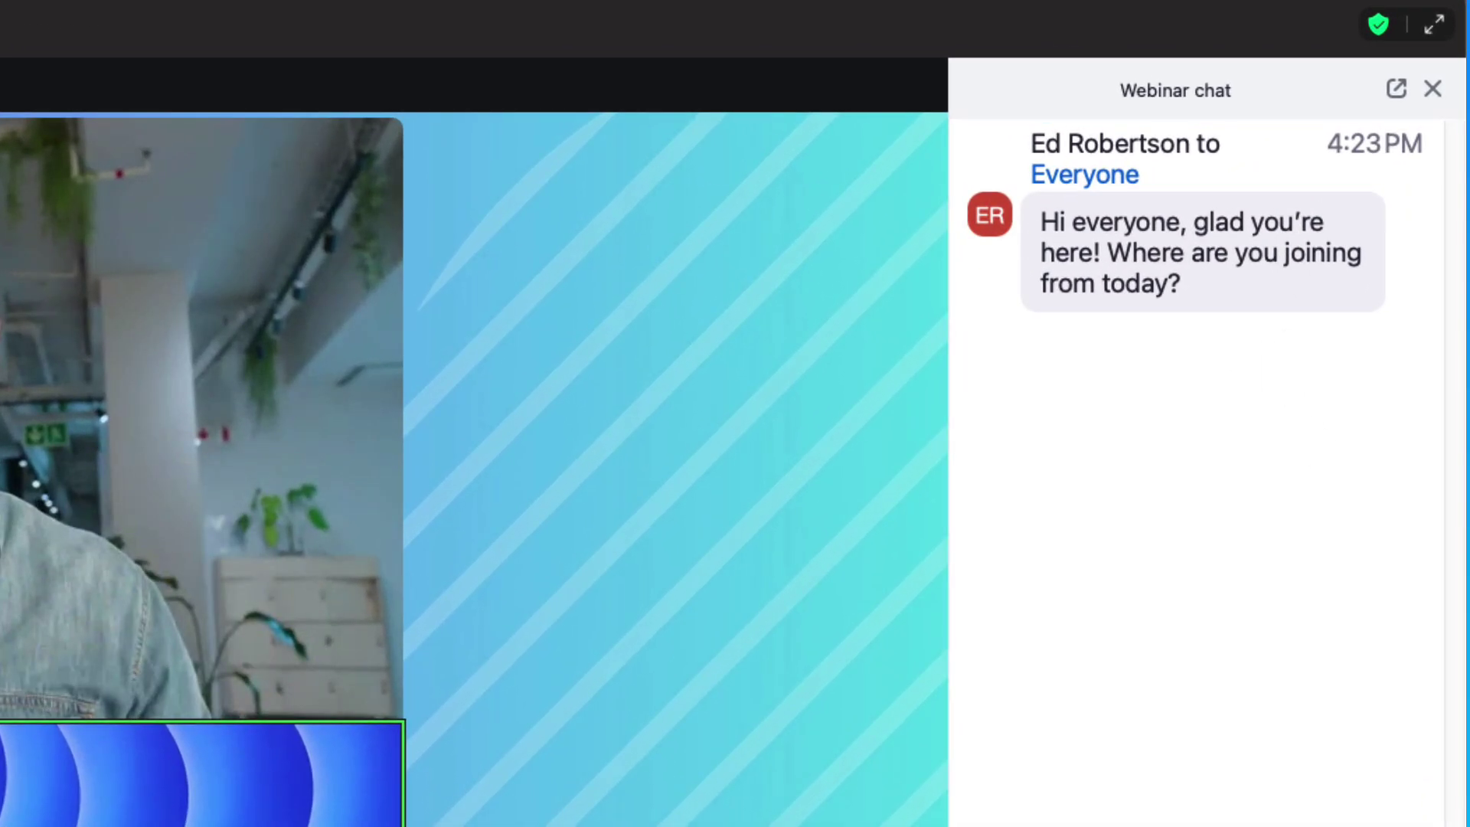
# Post 'Chicago!' in the webinar chat, then follow the MLB + Zoom resource's Learn More link.
pyautogui.press('Return')
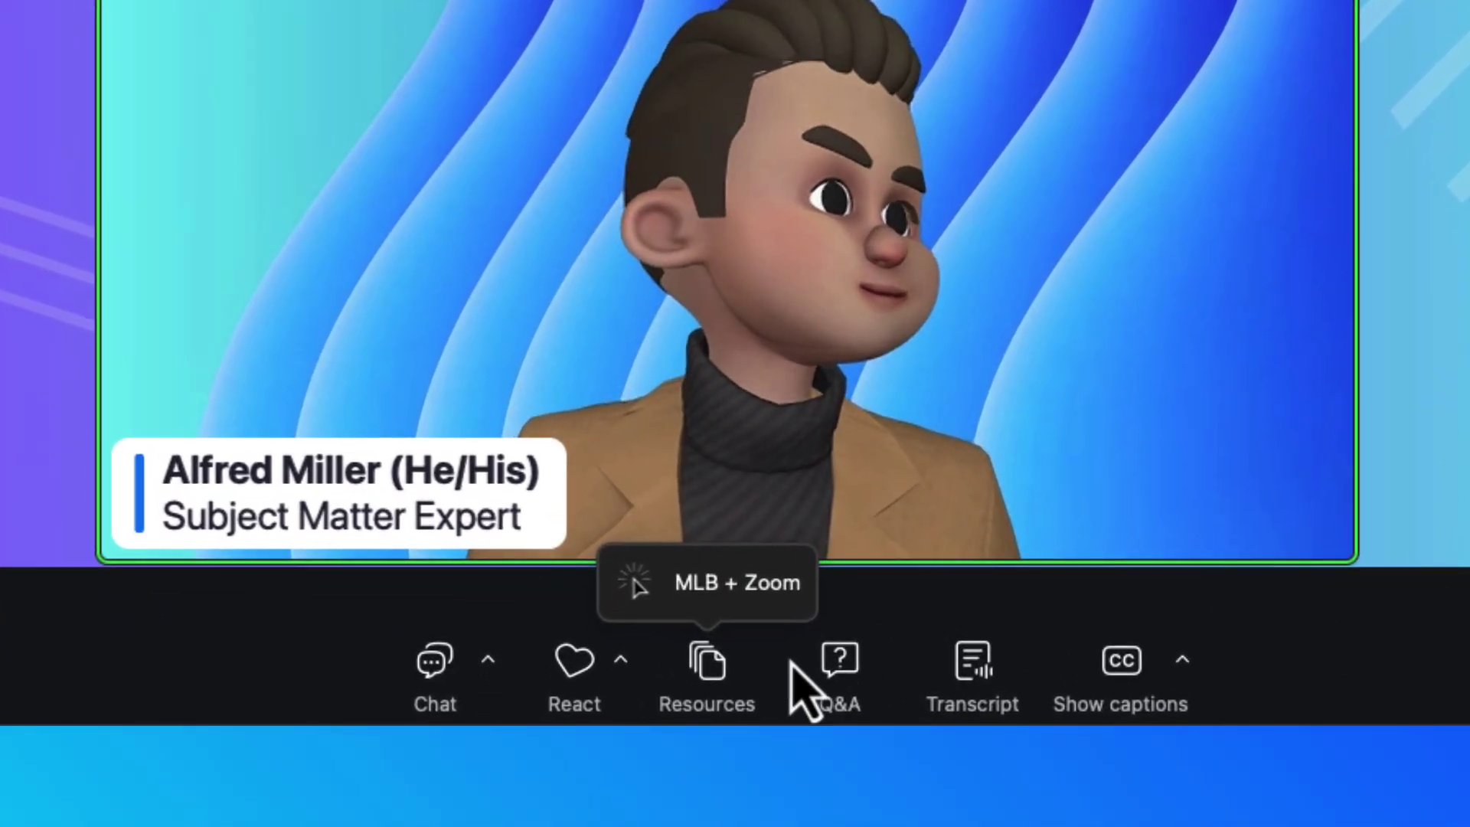
pyautogui.click(726, 702)
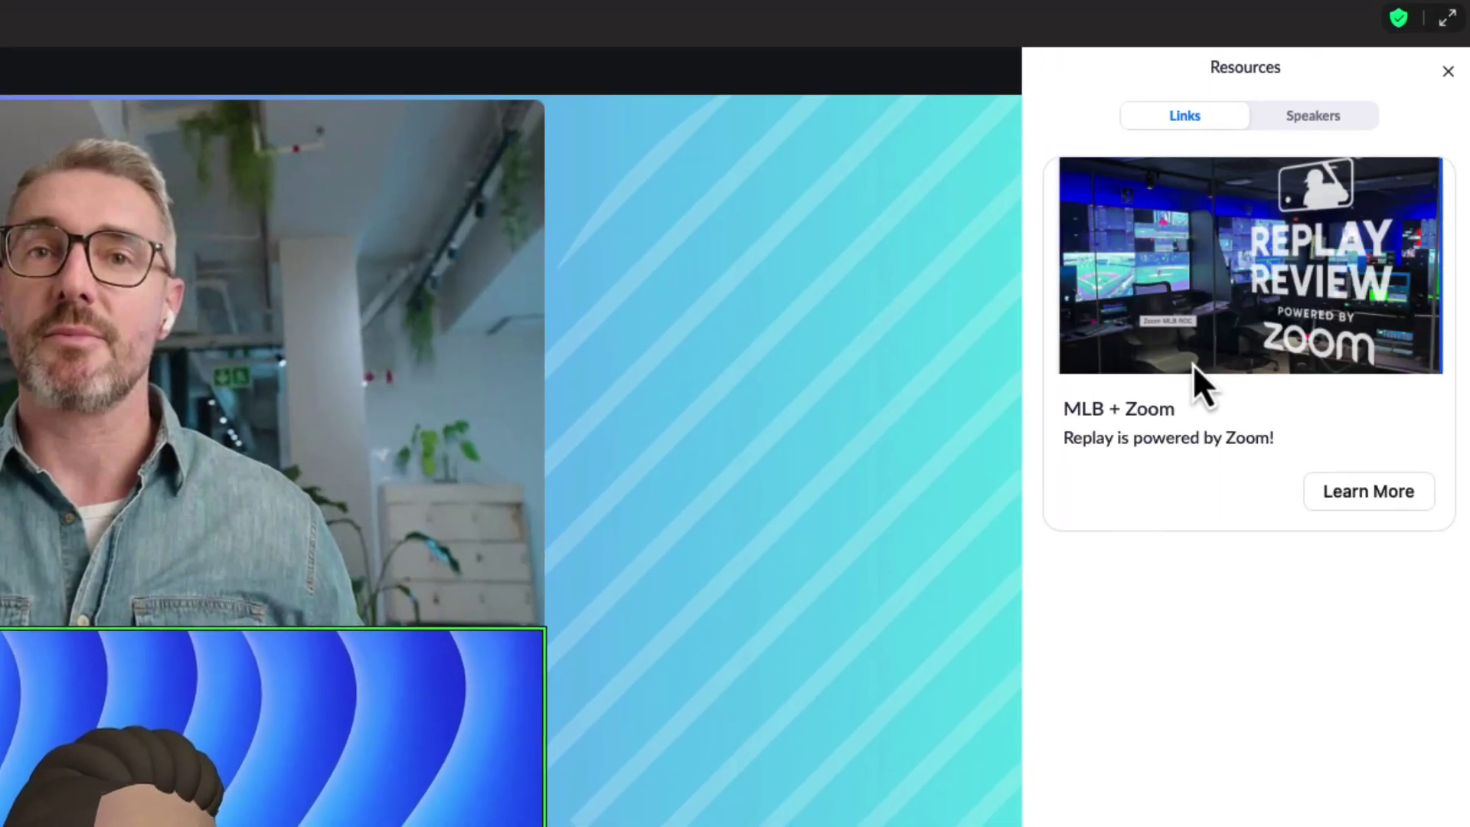
pyautogui.click(1356, 506)
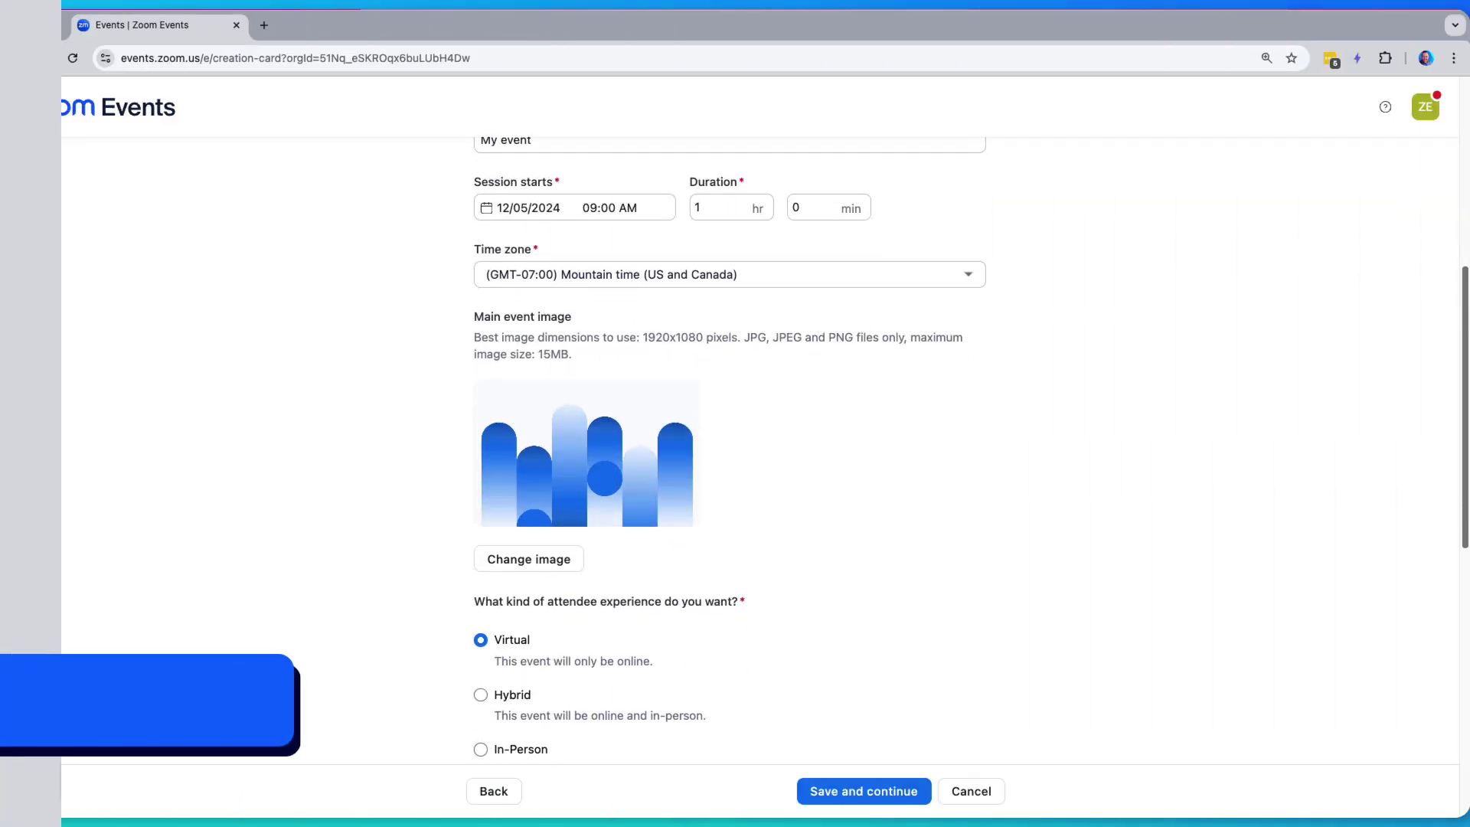
# Save the Virtual webinar event configuration and continue to event creation.
pyautogui.scroll(-4, 735, 459)
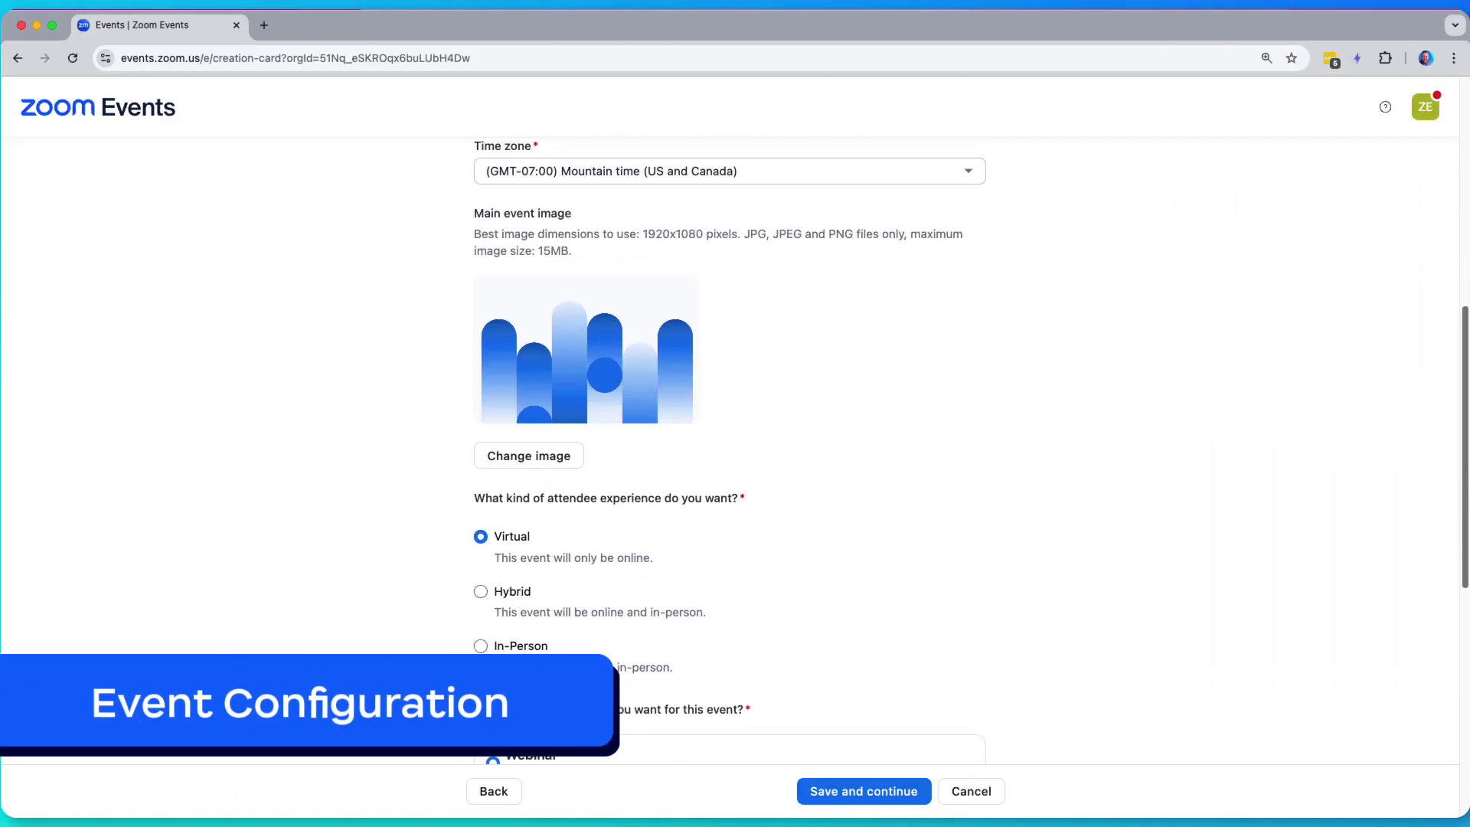
pyautogui.scroll(-4, 735, 459)
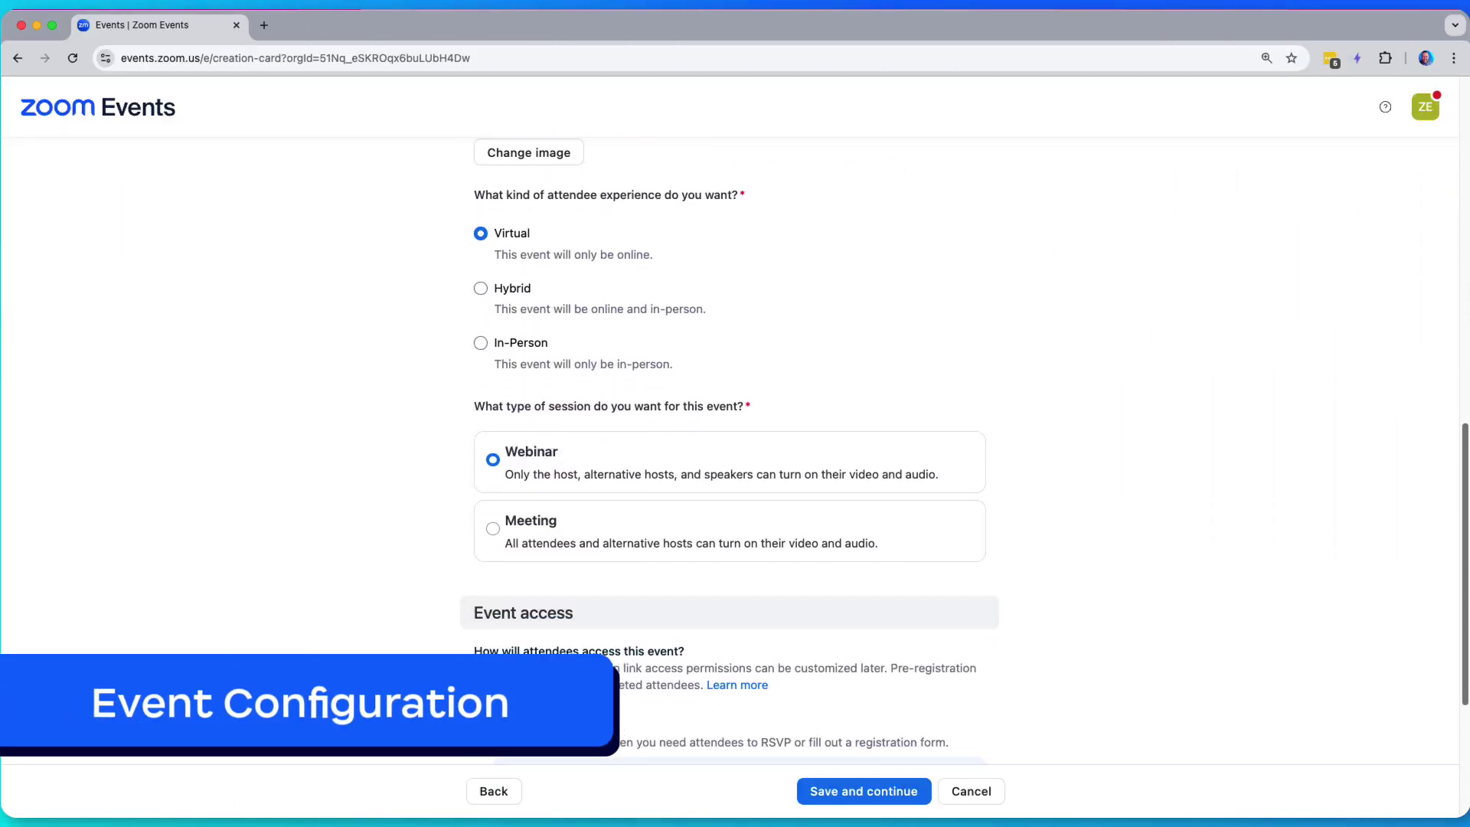
pyautogui.scroll(-2, 1466, 590)
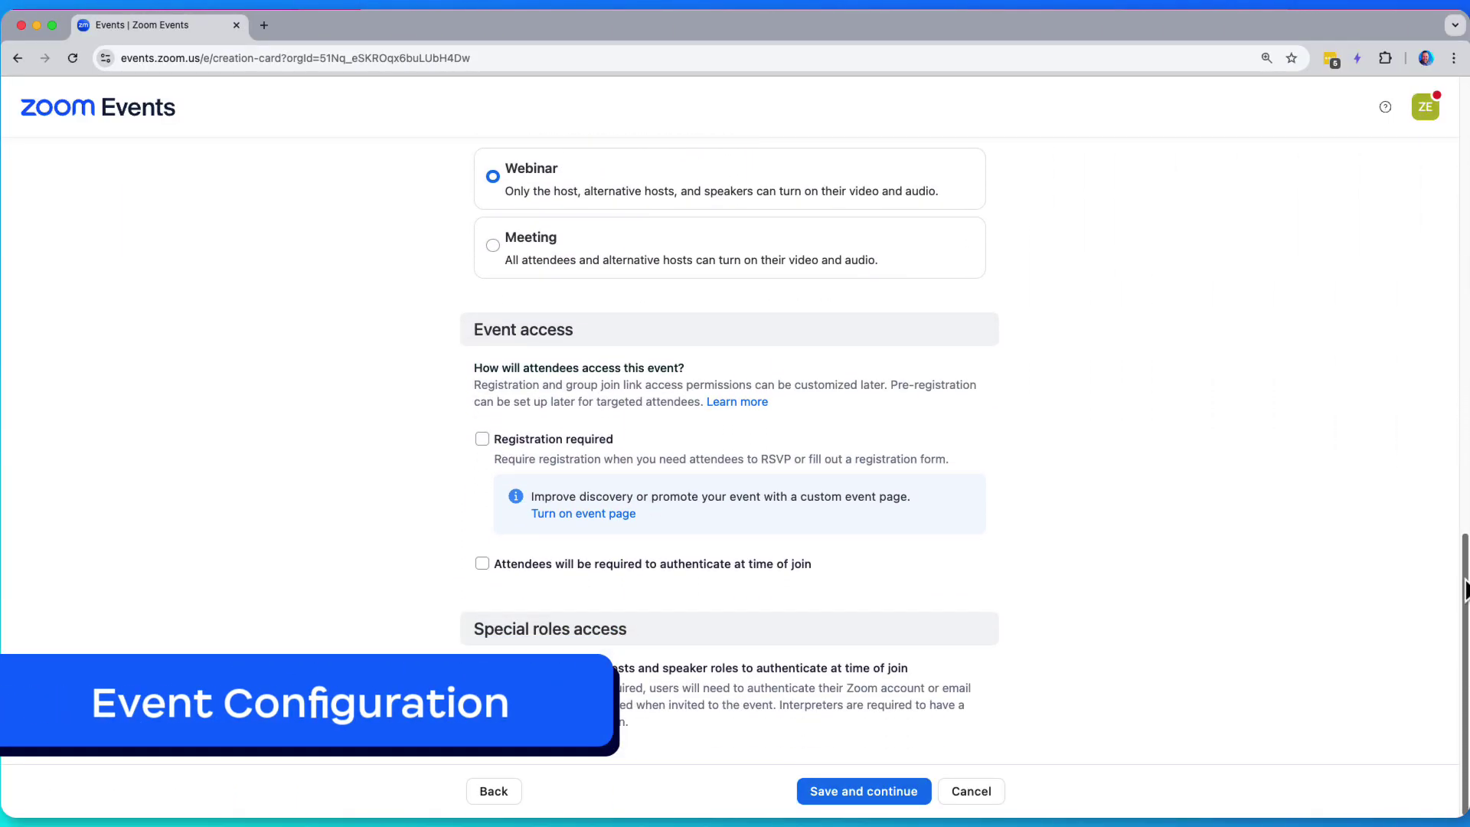
pyautogui.click(864, 796)
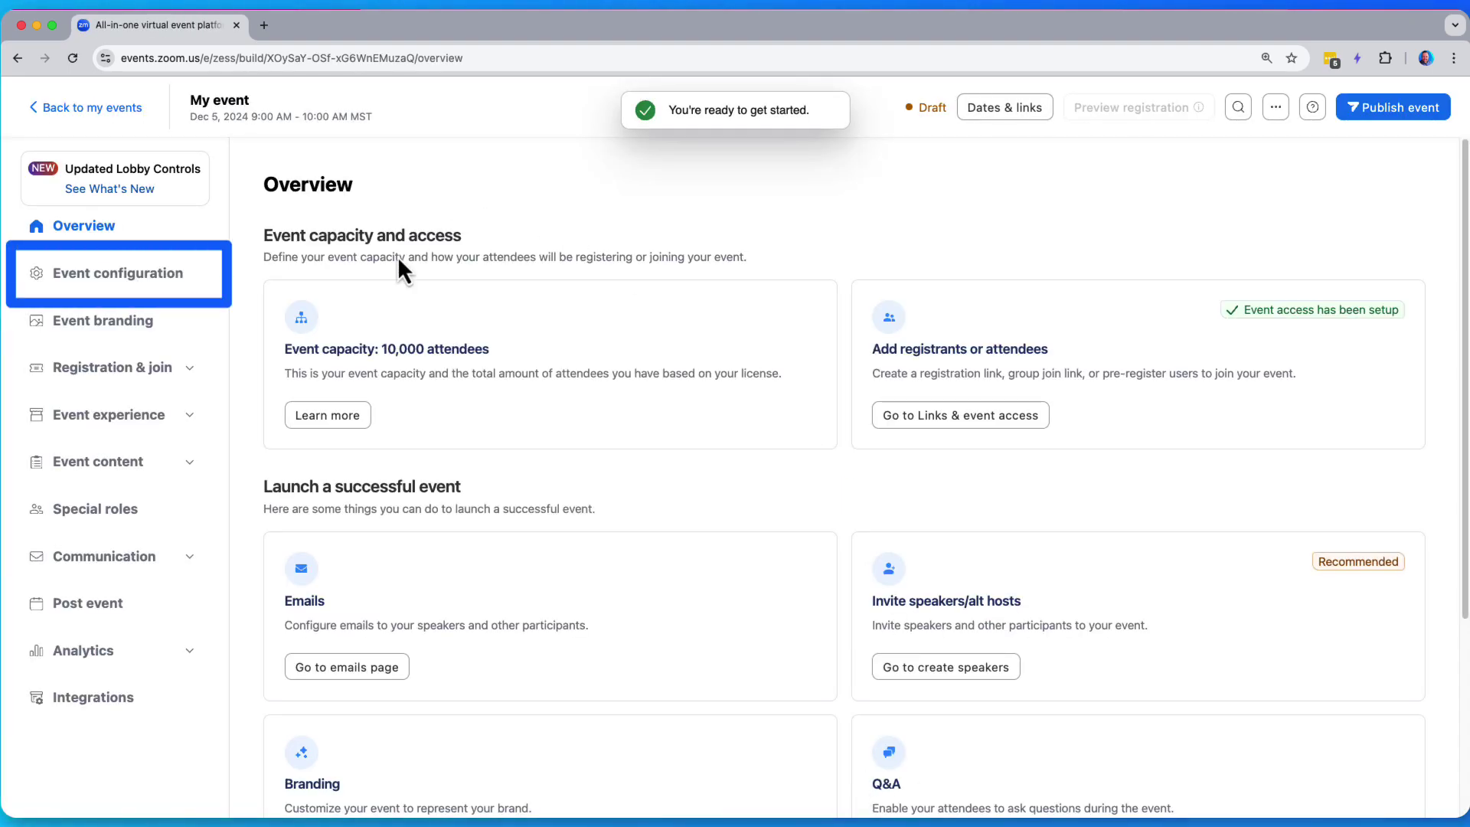
# Set the event capacity to 1,000 attendees in Event configuration.
pyautogui.click(113, 281)
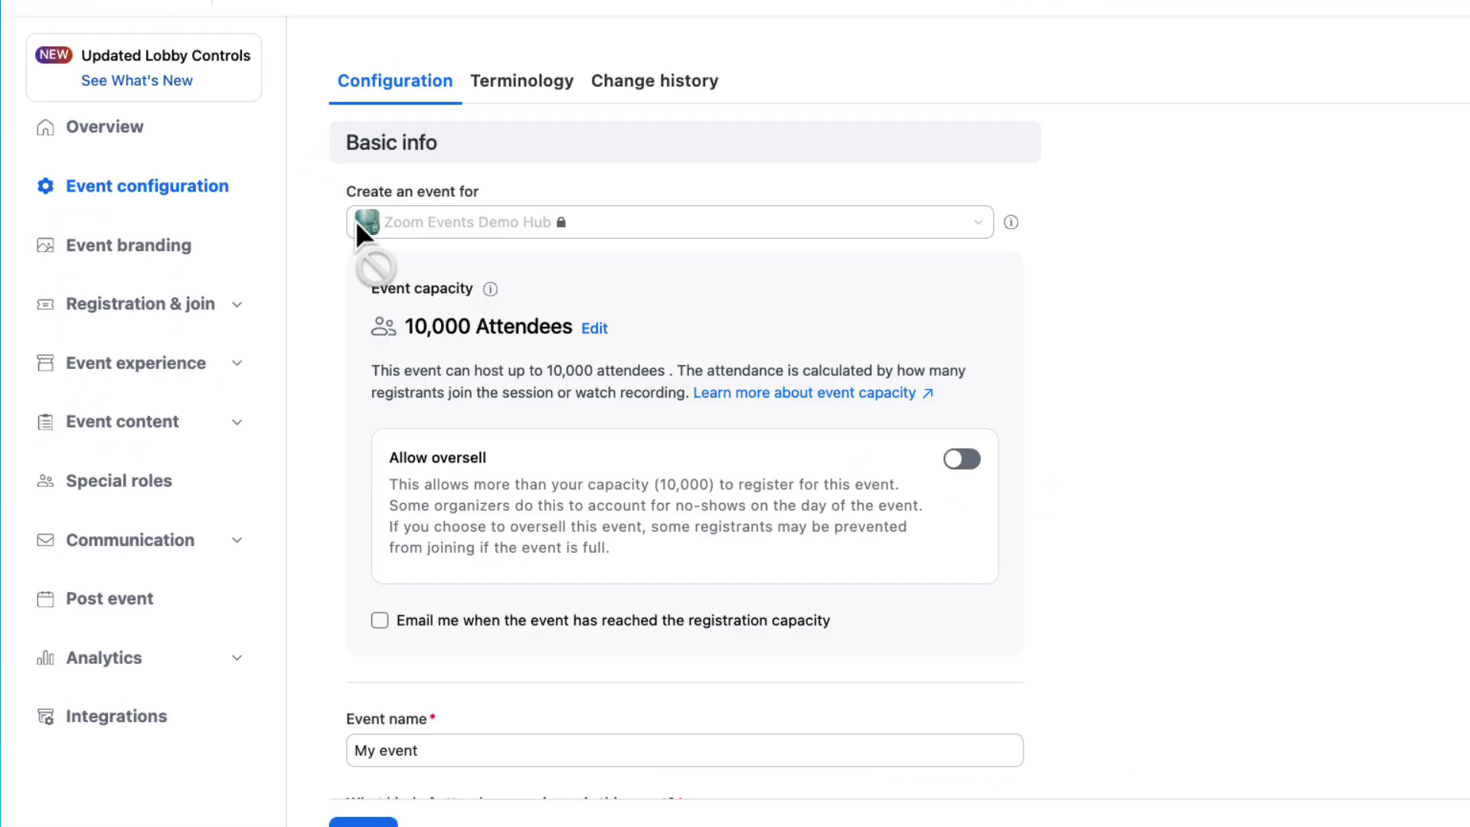
pyautogui.click(594, 328)
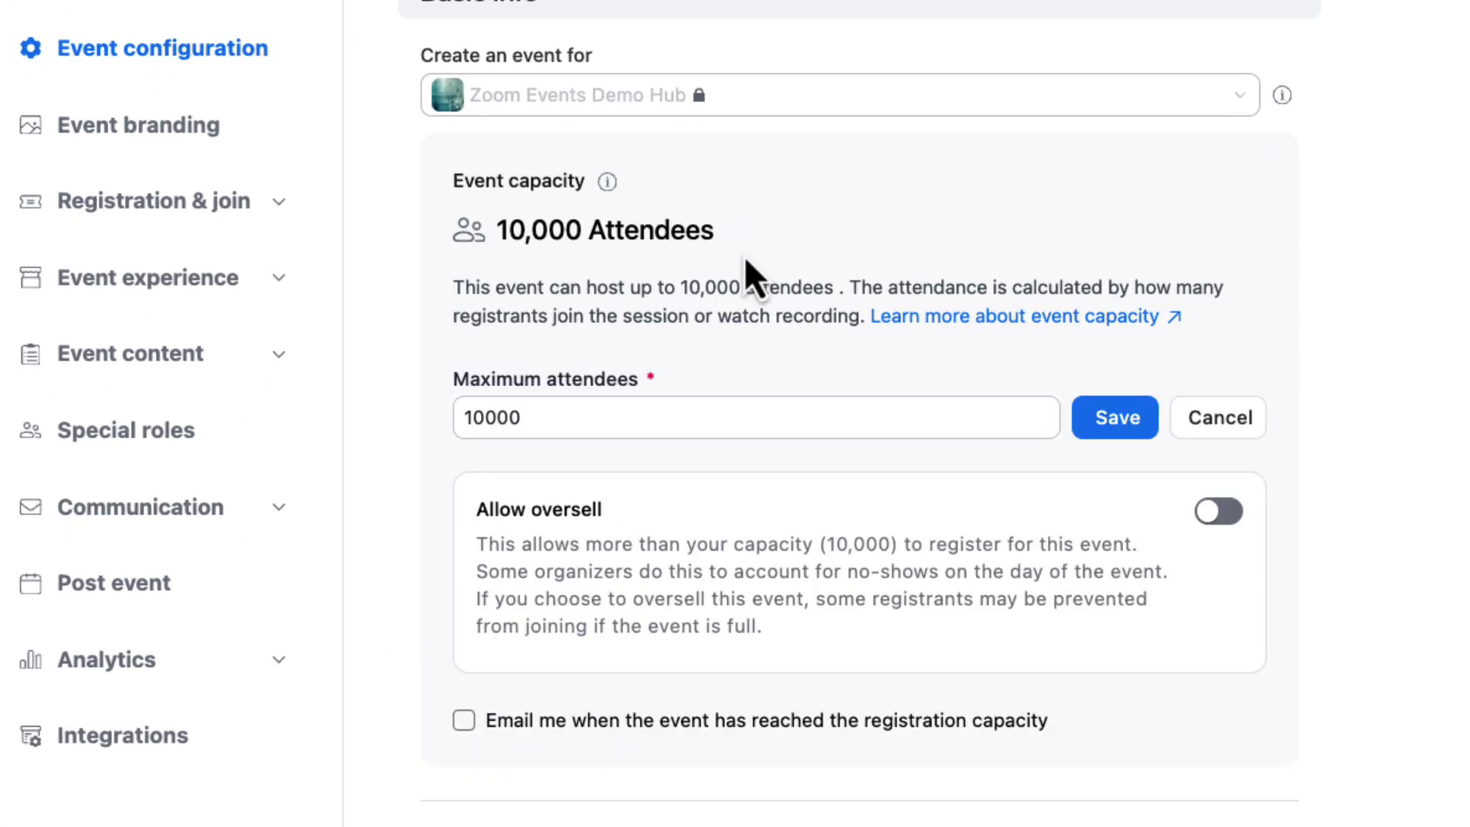
pyautogui.click(623, 429)
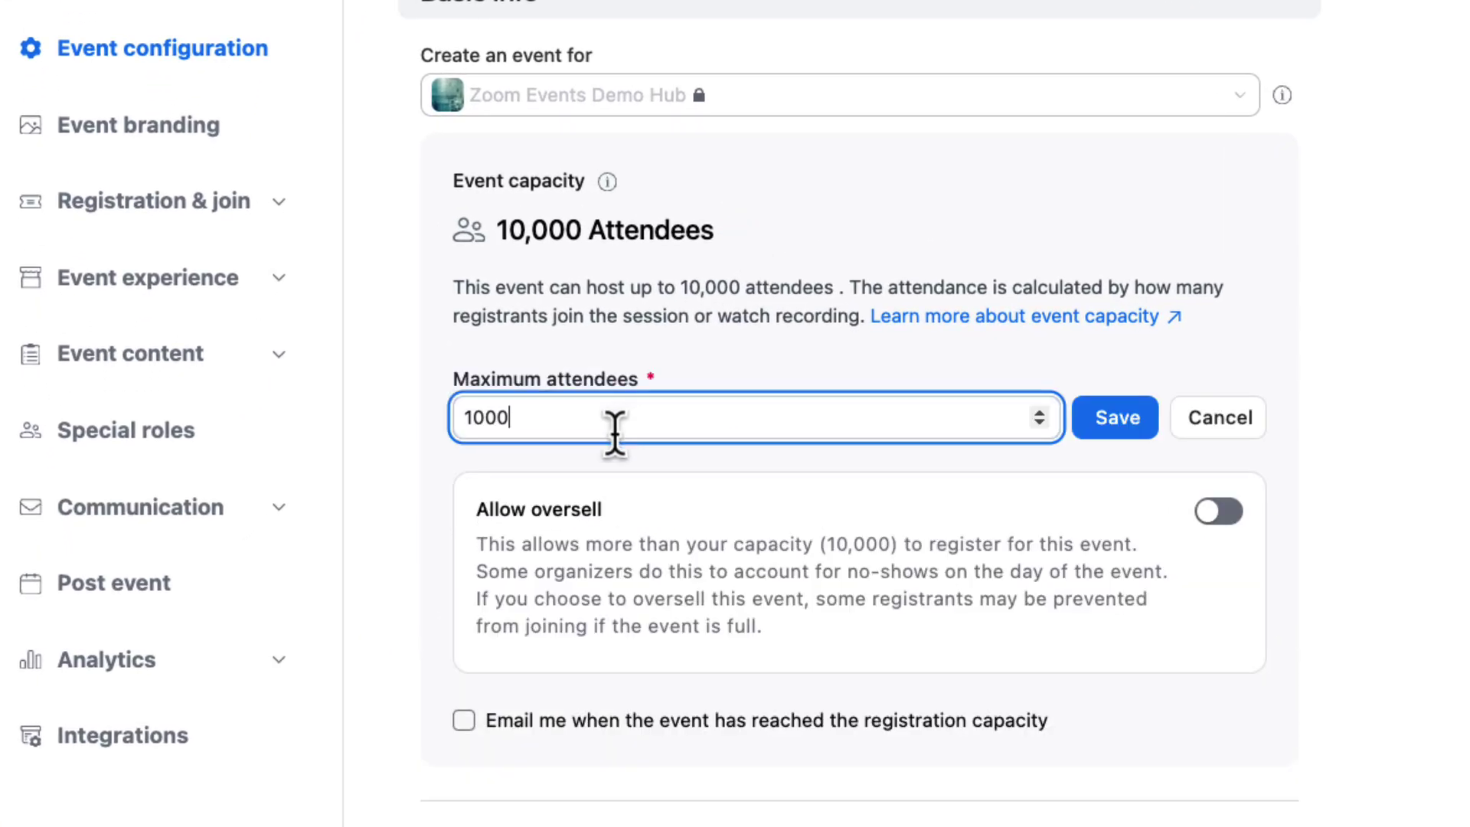
pyautogui.click(1103, 419)
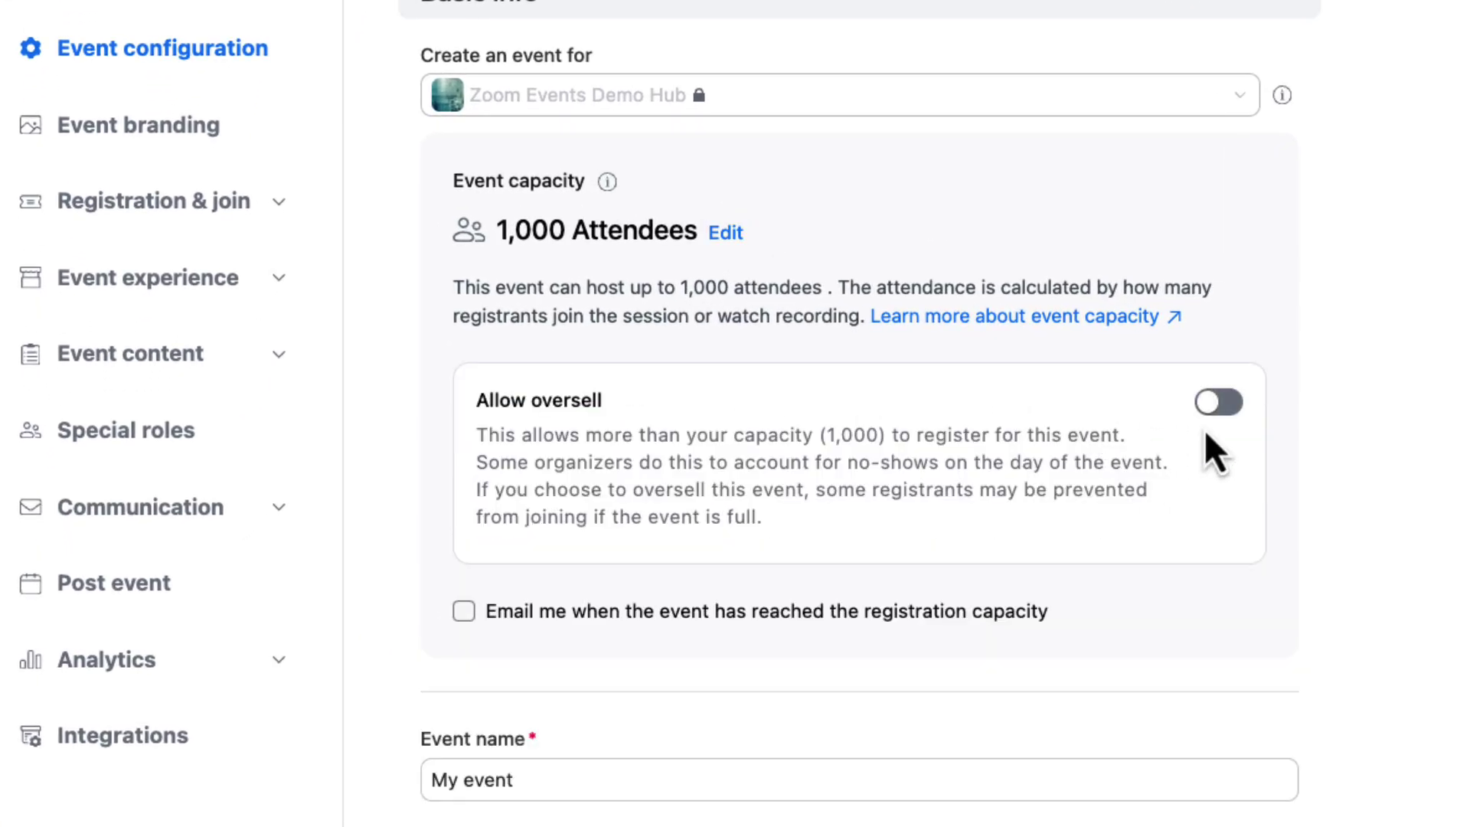
# Allow oversell with a 5,000-registrant limit and turn on the capacity email alert.
pyautogui.click(1234, 406)
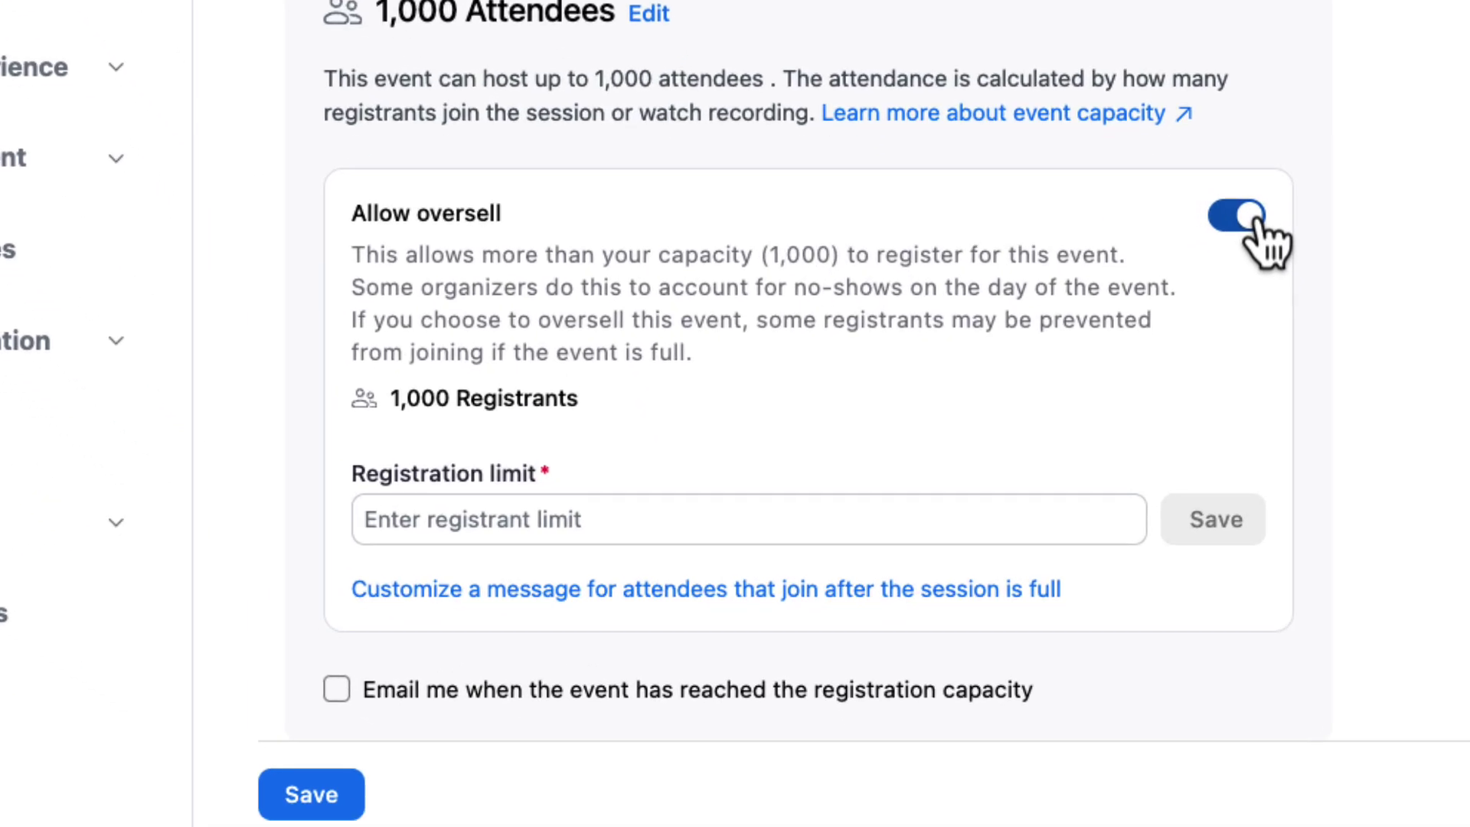
pyautogui.click(843, 526)
pyautogui.write('5000')
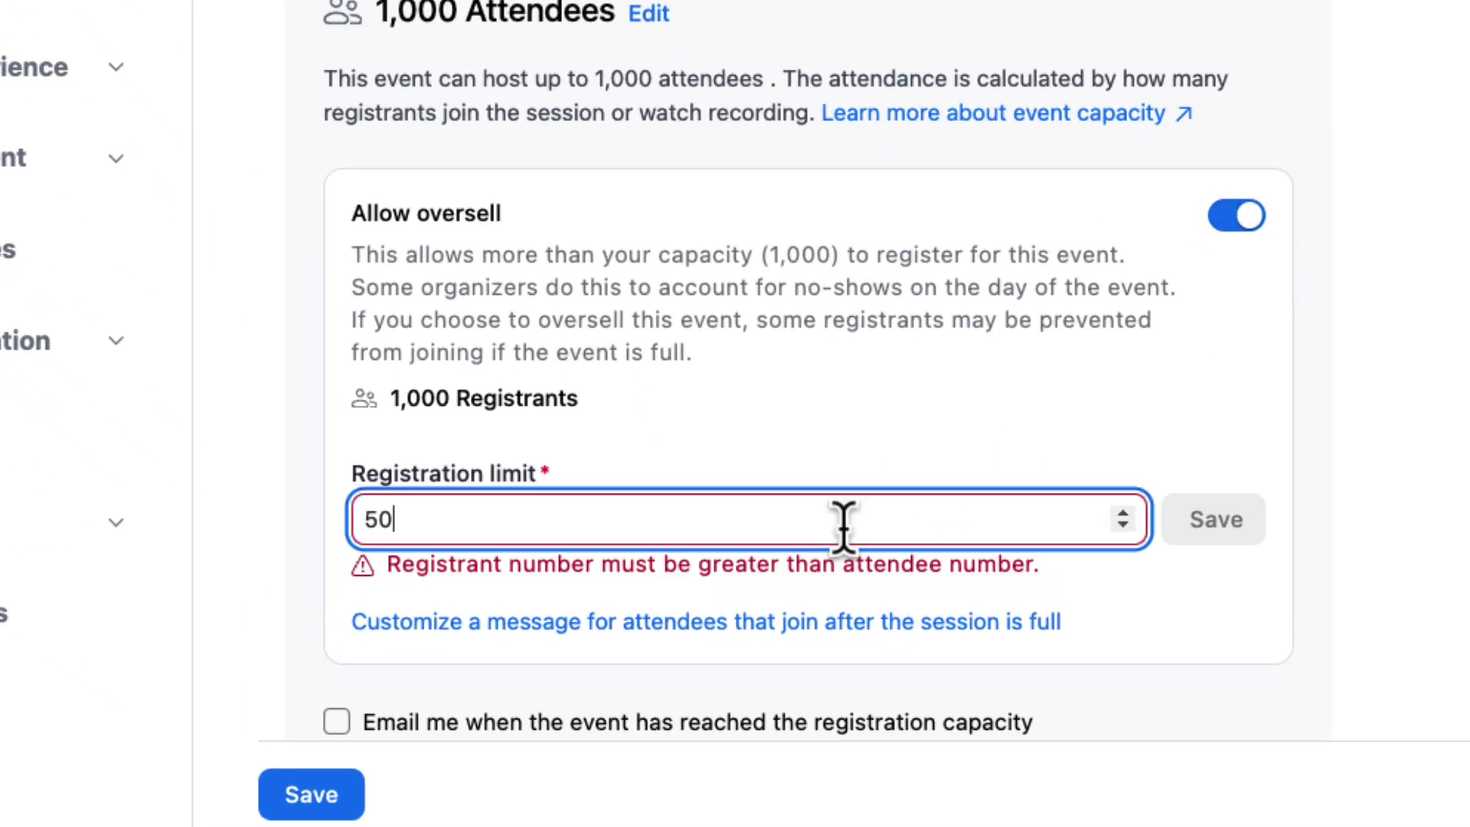
pyautogui.click(1221, 536)
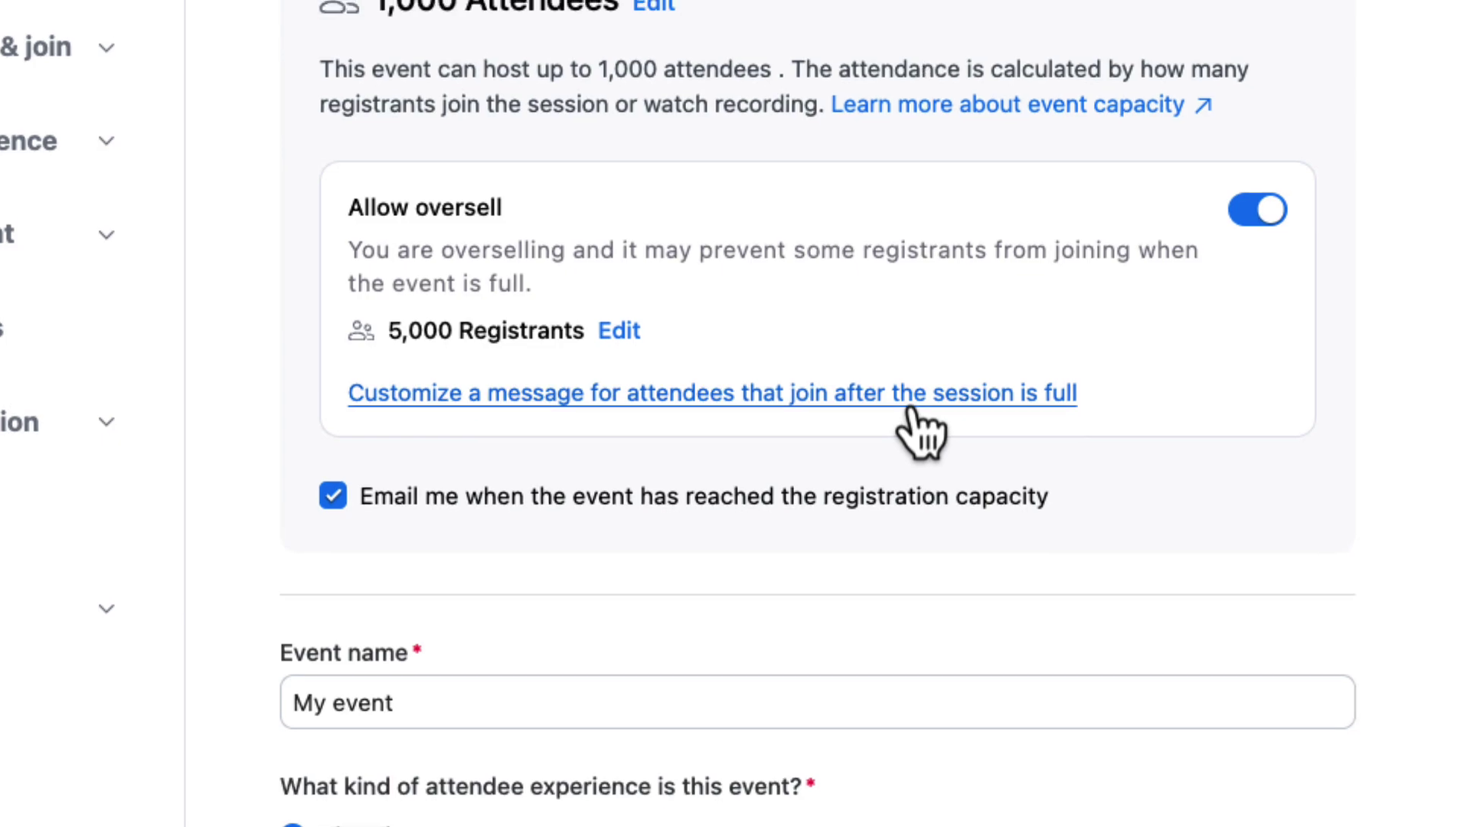
pyautogui.click(919, 402)
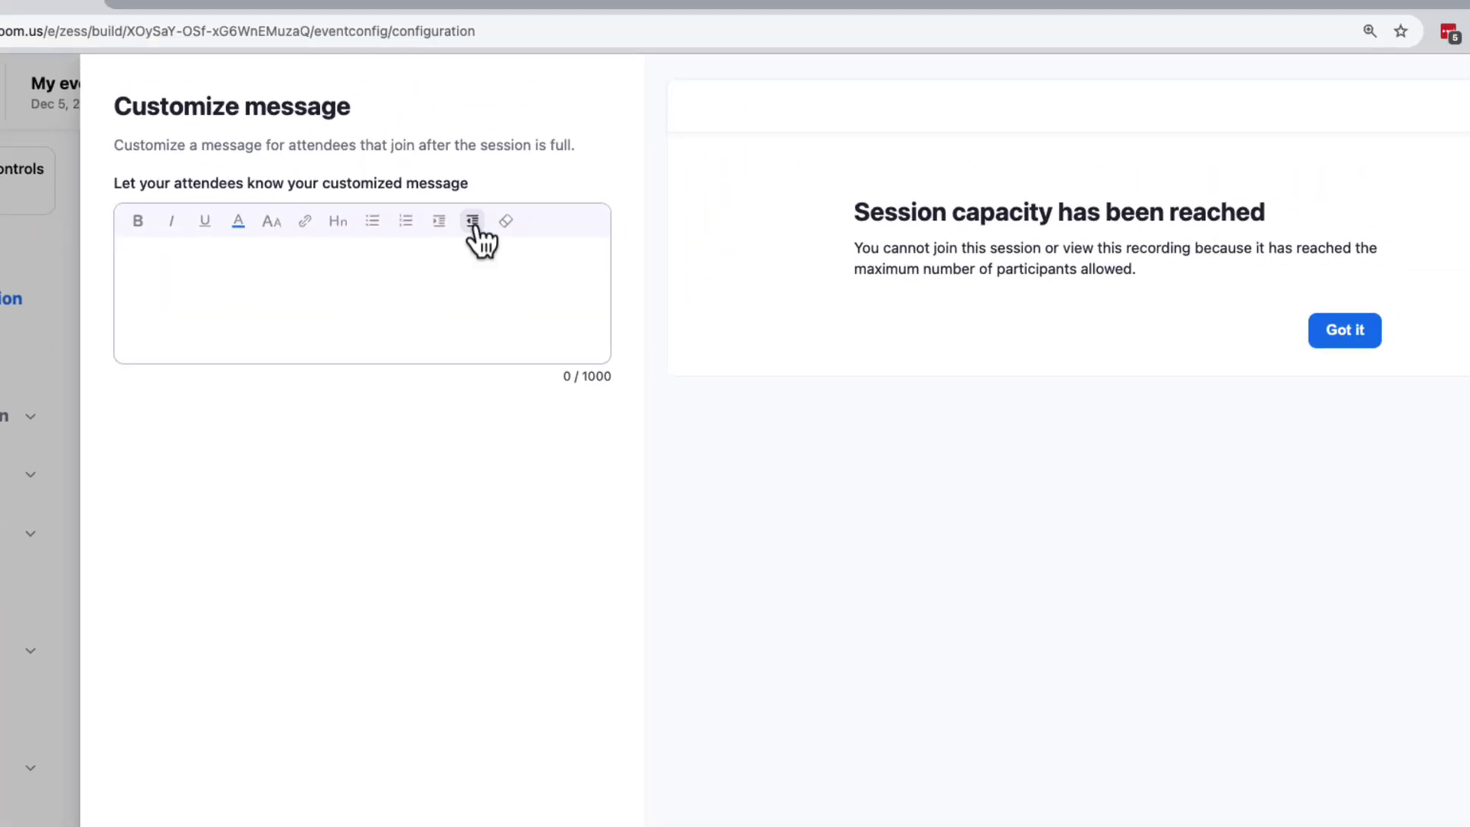